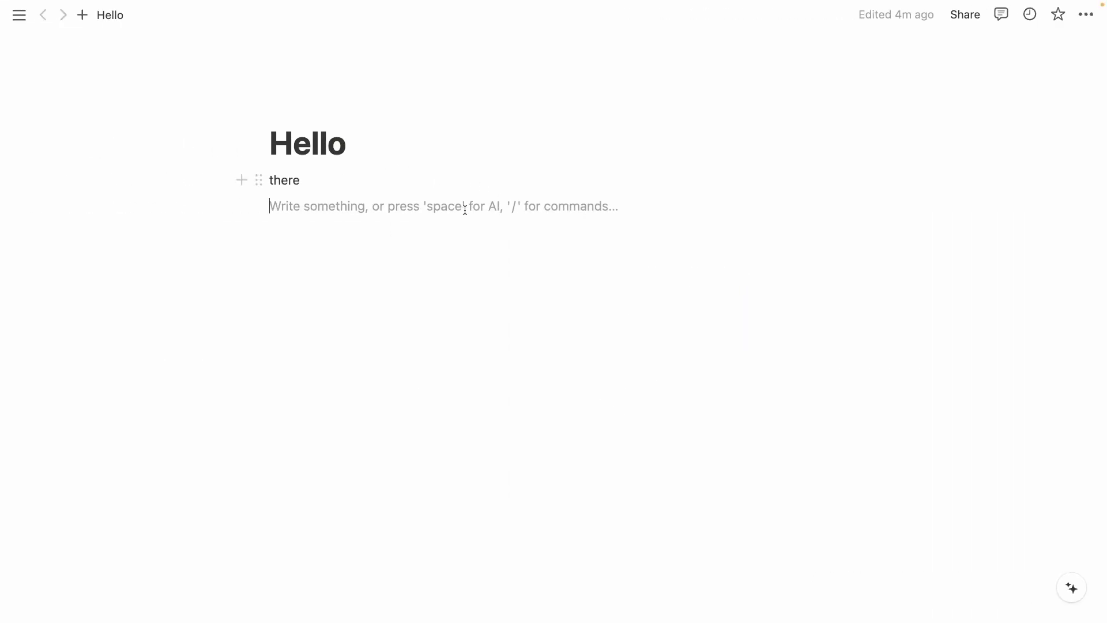
Open the Projects database page from the sidebar.
{"action": "mouse_move", "coordinate": [43, 254]}
{"action": "left_click", "coordinate": [92, 192]}
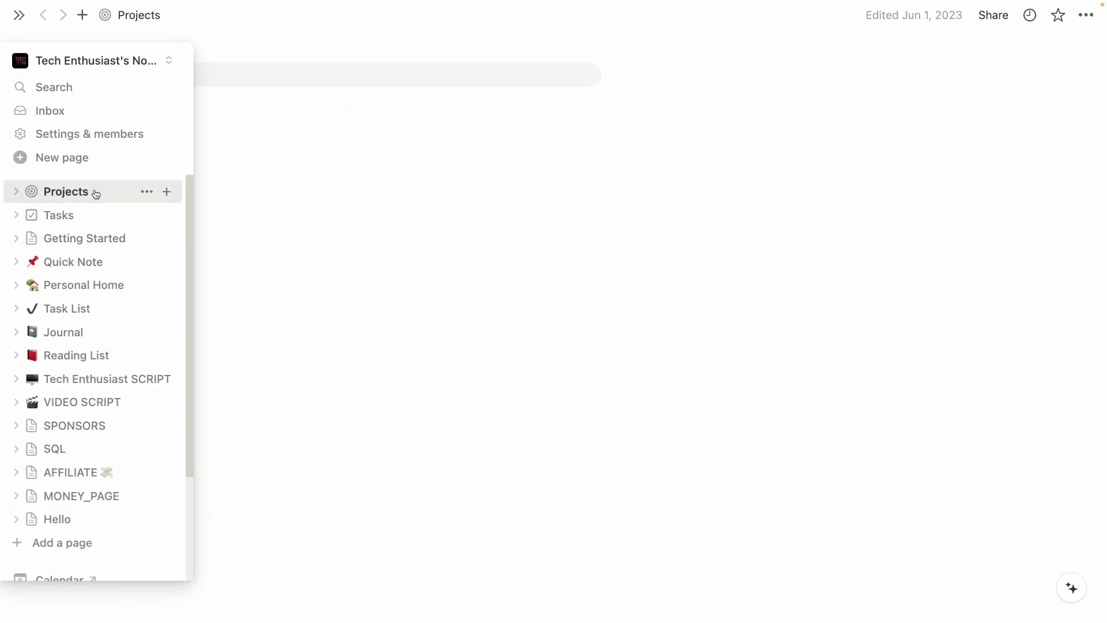
{"action": "mouse_move", "coordinate": [6, 242]}
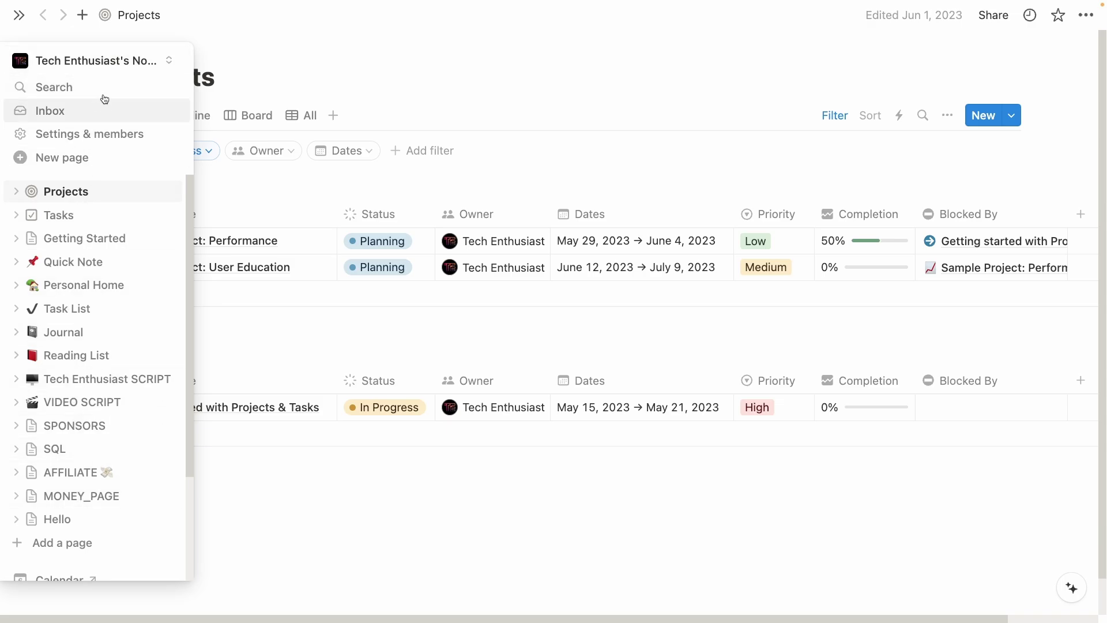
Open Settings & members and scroll through the My account profile and security options.
{"action": "left_click", "coordinate": [113, 142]}
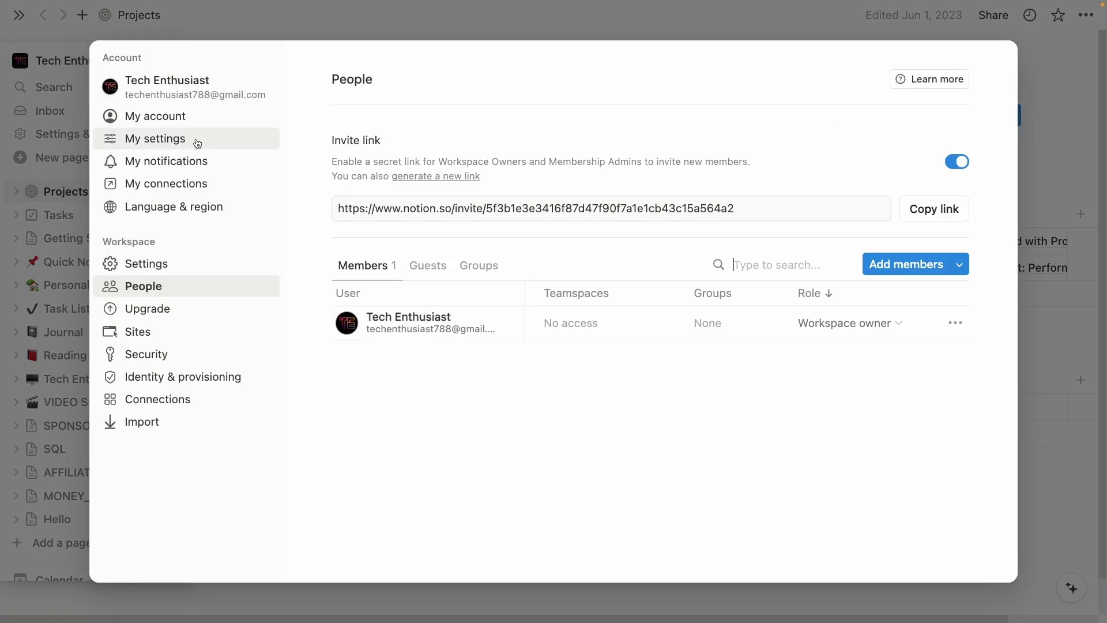
{"action": "left_click", "coordinate": [206, 118]}
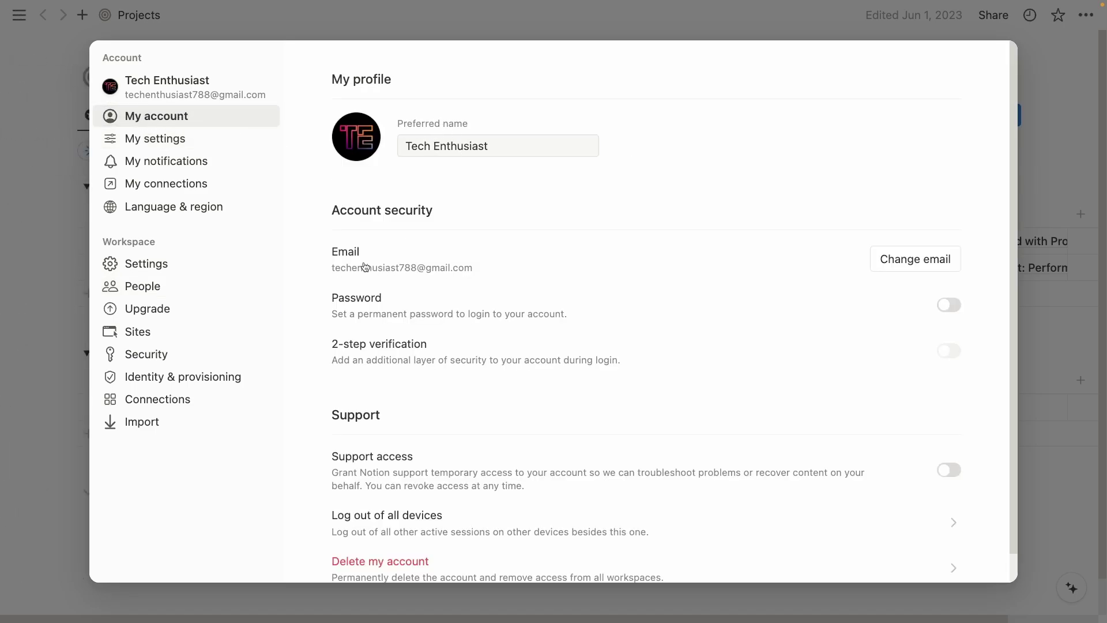
{"action": "scroll", "coordinate": [455, 340], "scroll_direction": "down", "scroll_amount": 1}
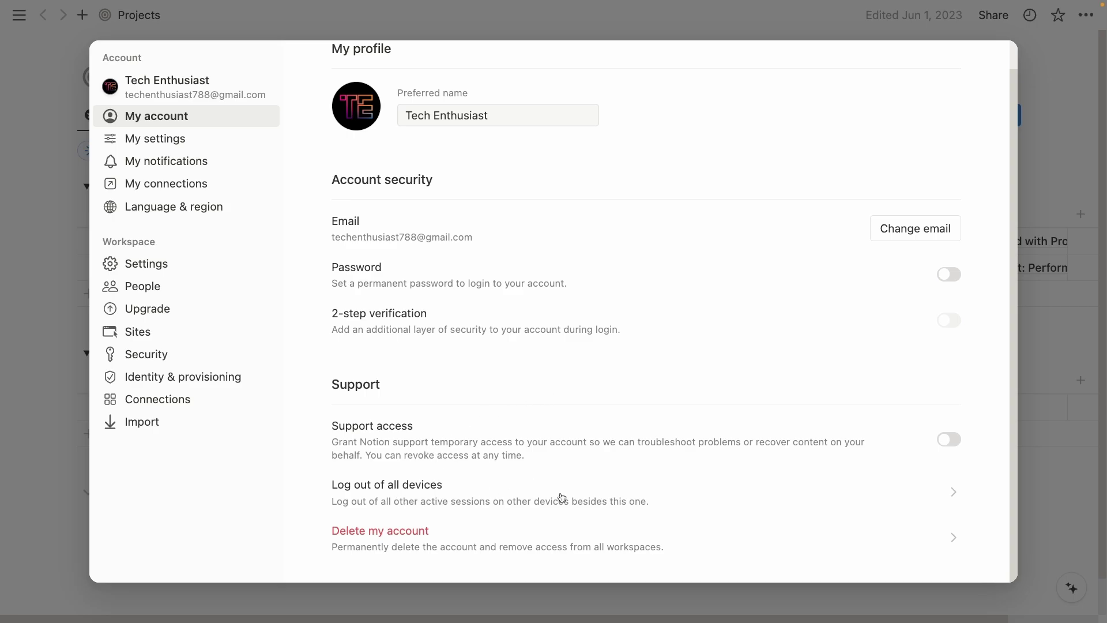
Check the My settings Appearance and Open on start options unchanged, then close and reopen settings.
{"action": "left_click", "coordinate": [204, 141]}
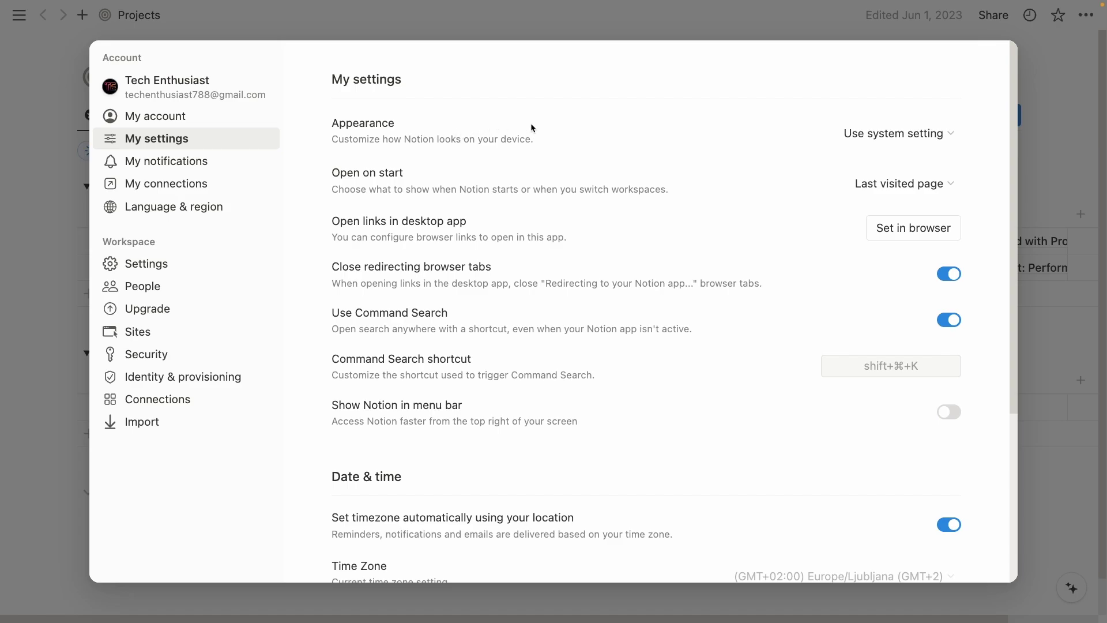
{"action": "left_click", "coordinate": [880, 134]}
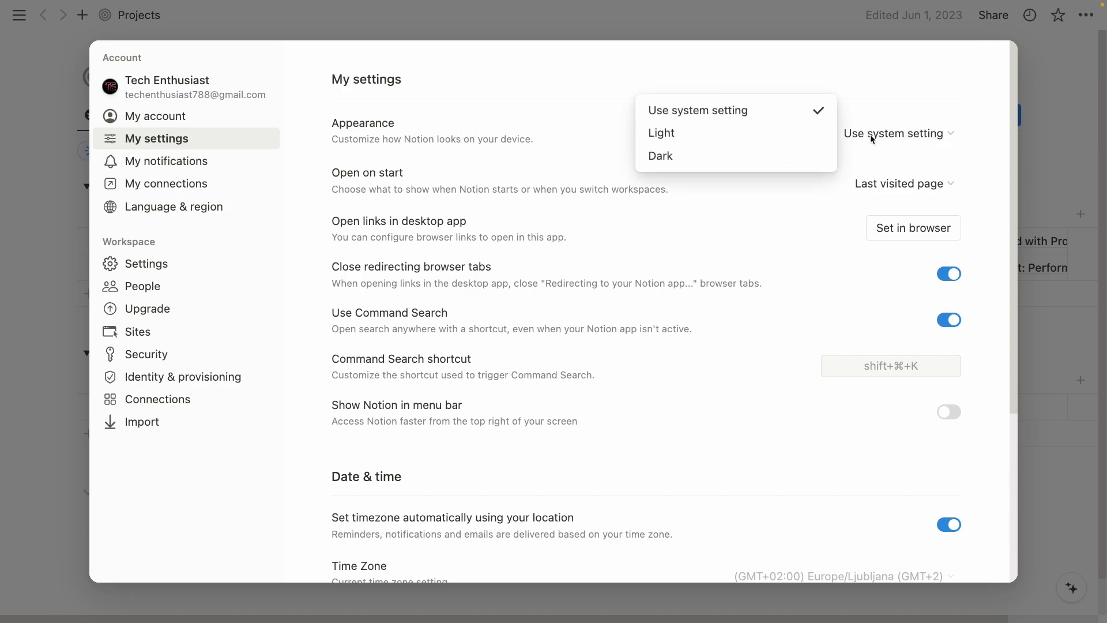
{"action": "left_click", "coordinate": [396, 182]}
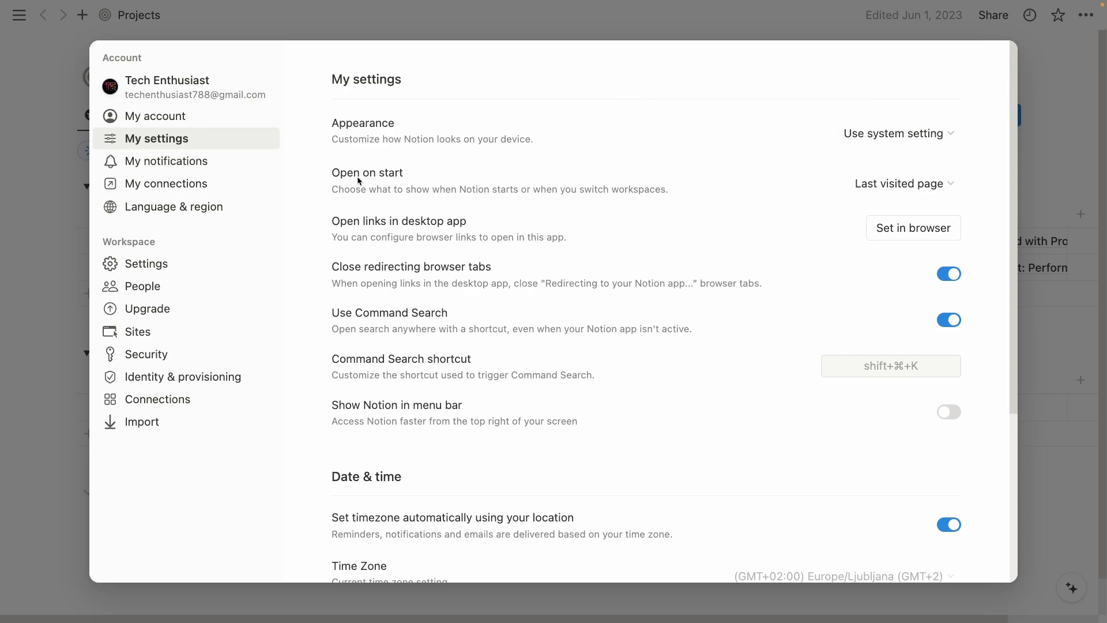
{"action": "left_click", "coordinate": [904, 183]}
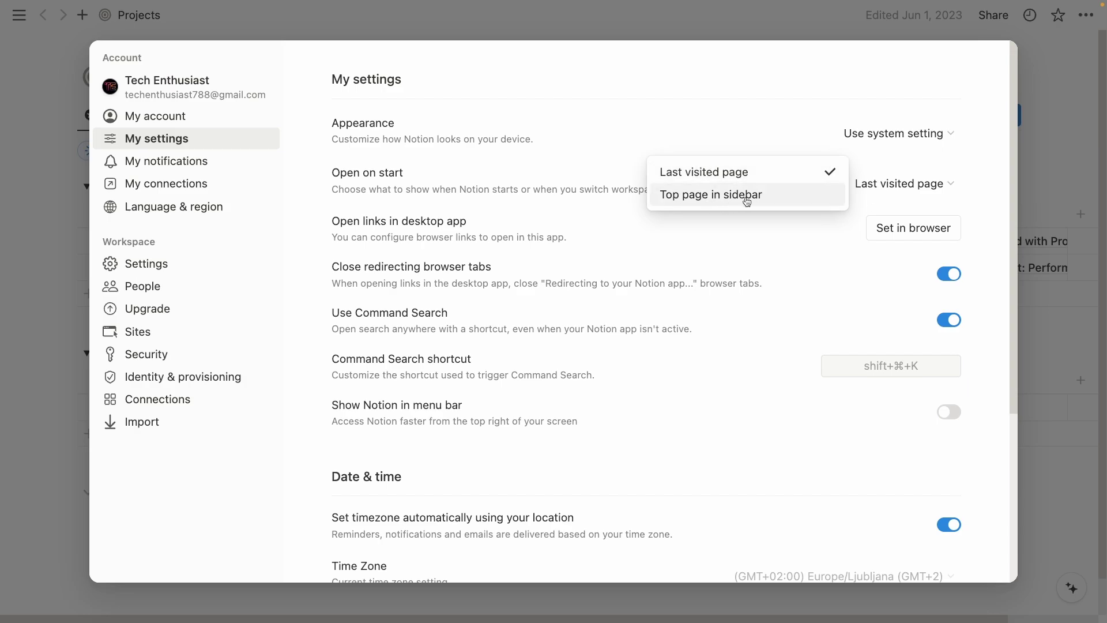
{"action": "left_click", "coordinate": [526, 195]}
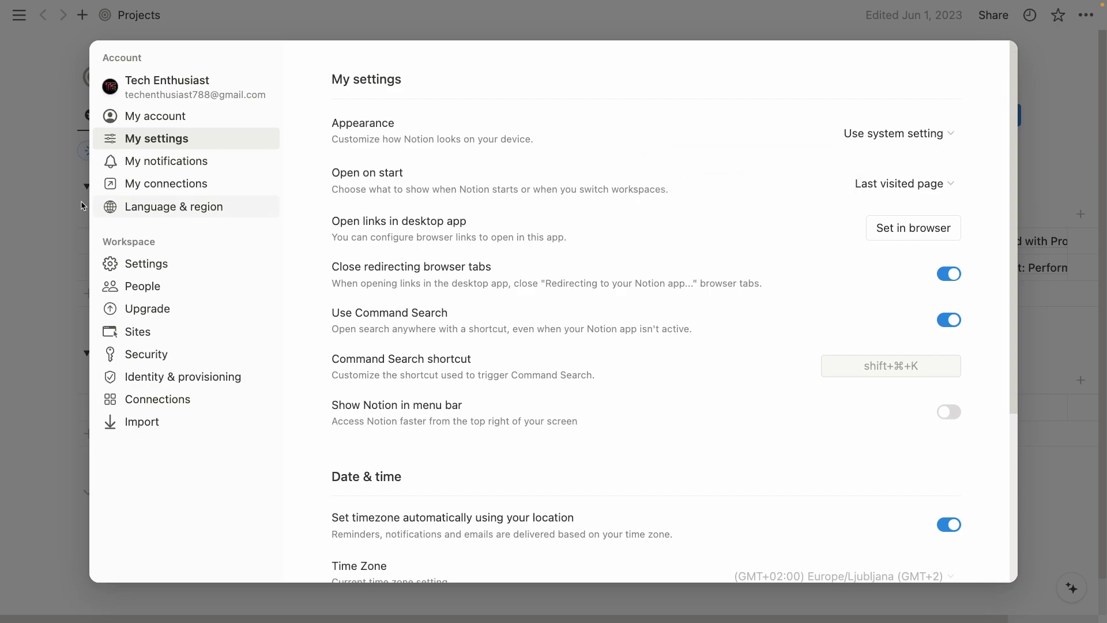
{"action": "left_click", "coordinate": [78, 205]}
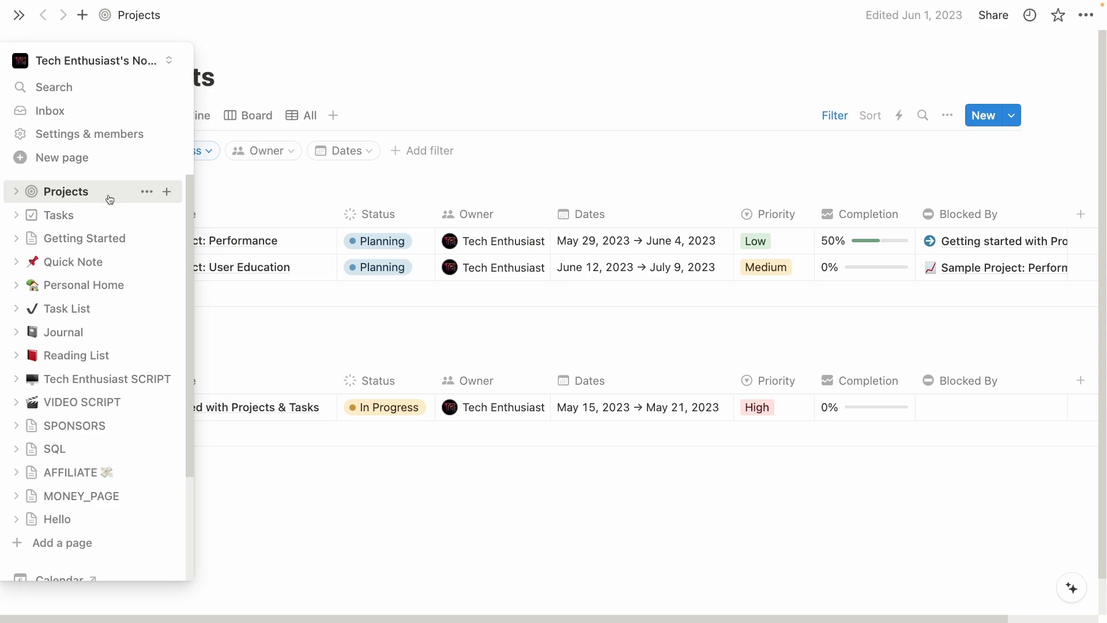
{"action": "left_click", "coordinate": [113, 135]}
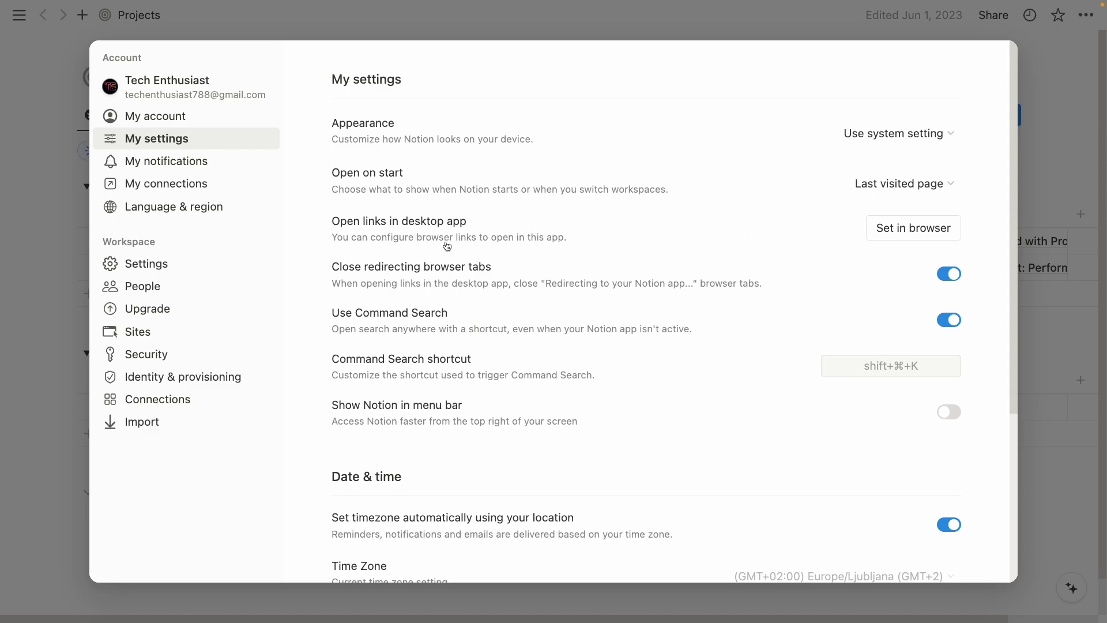
Review My notifications, briefly selecting the Email notifications heading.
{"action": "left_click", "coordinate": [251, 162]}
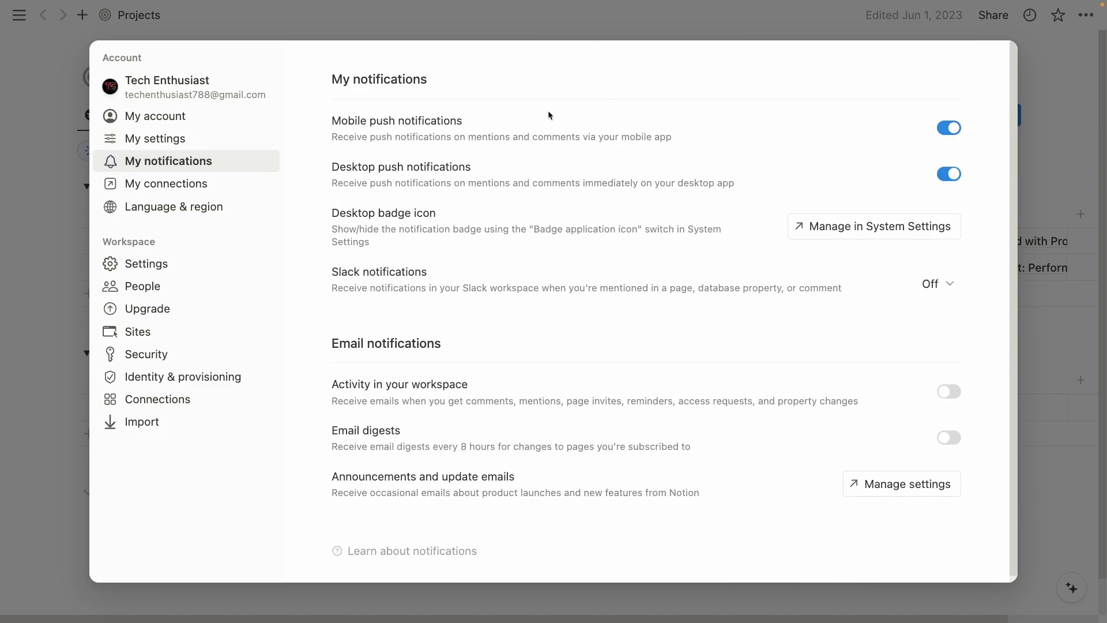
{"action": "scroll", "coordinate": [344, 340], "scroll_direction": "down", "scroll_amount": 1}
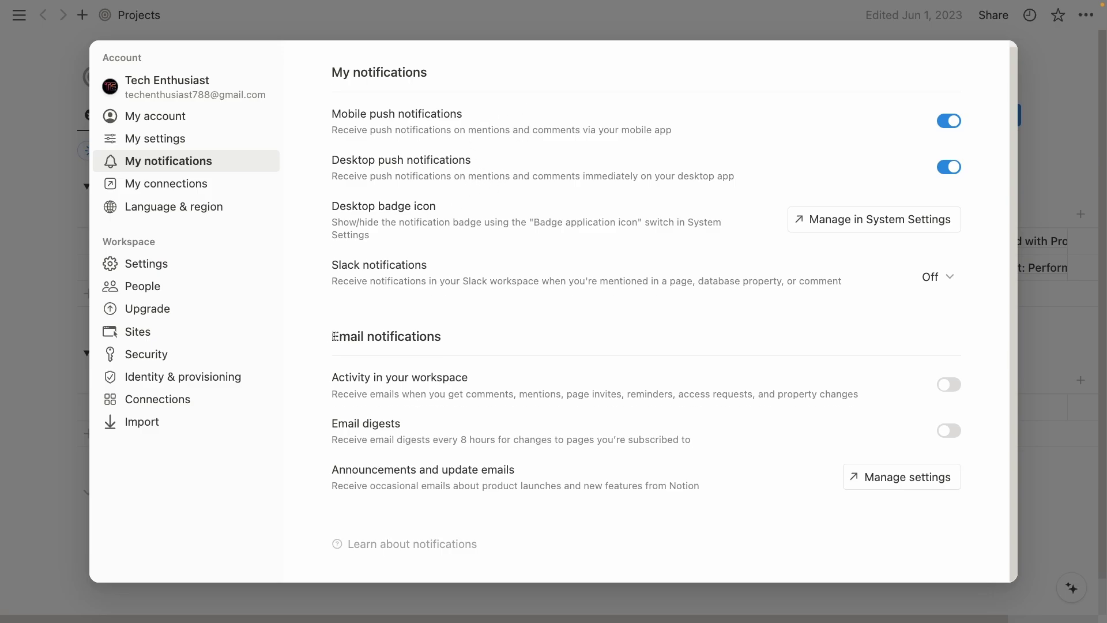
{"action": "left_click_drag", "start_coordinate": [335, 336], "coordinate": [466, 337]}
{"action": "left_click", "coordinate": [553, 345]}
Browse all My connections, then move on to Language & region.
{"action": "left_click", "coordinate": [262, 184]}
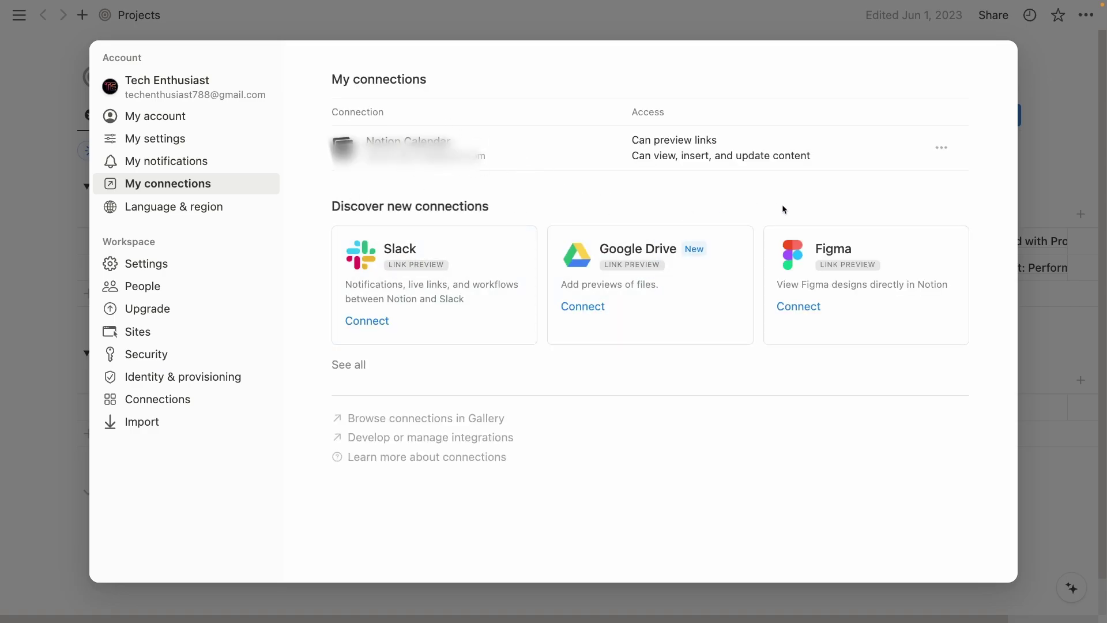
{"action": "left_click", "coordinate": [349, 365]}
{"action": "scroll", "coordinate": [484, 327], "scroll_direction": "down", "scroll_amount": 5}
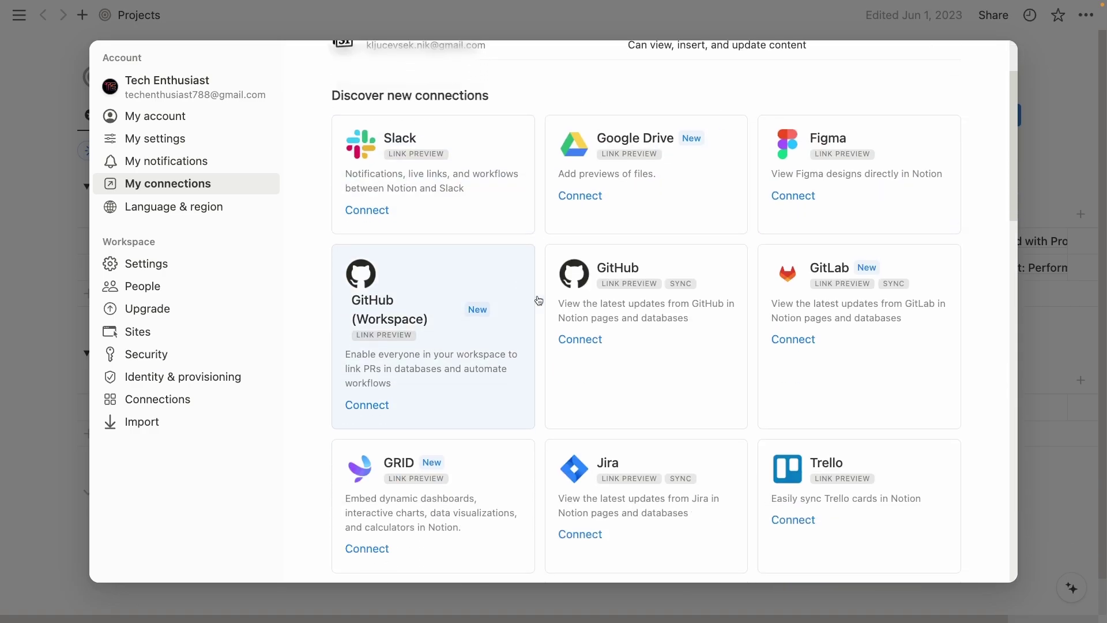
{"action": "scroll", "coordinate": [568, 202], "scroll_direction": "up", "scroll_amount": 5}
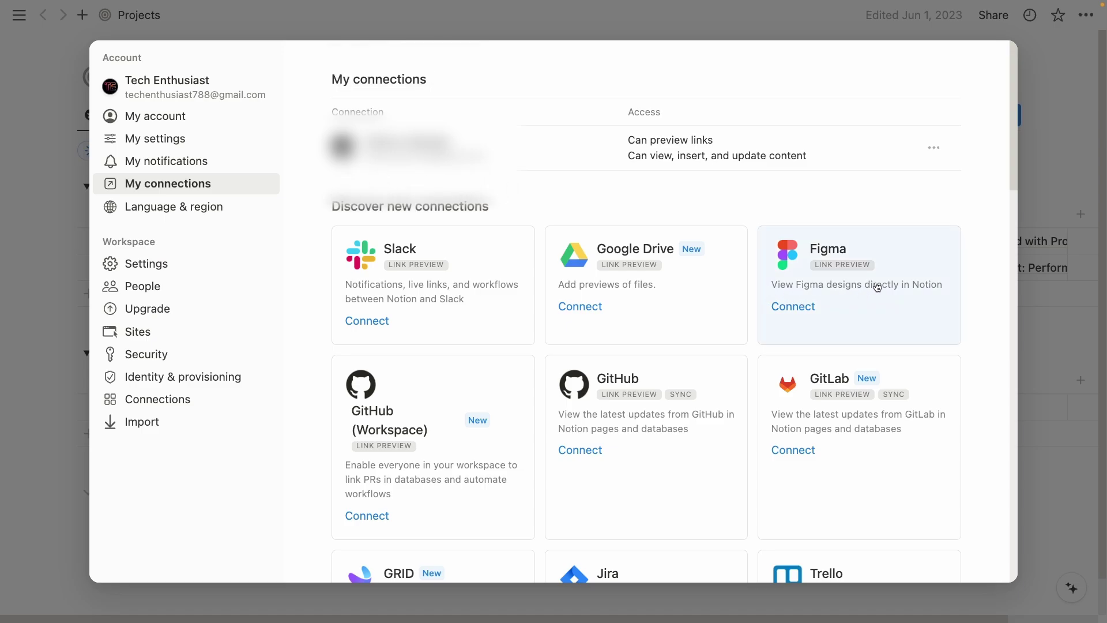
{"action": "left_click", "coordinate": [172, 208]}
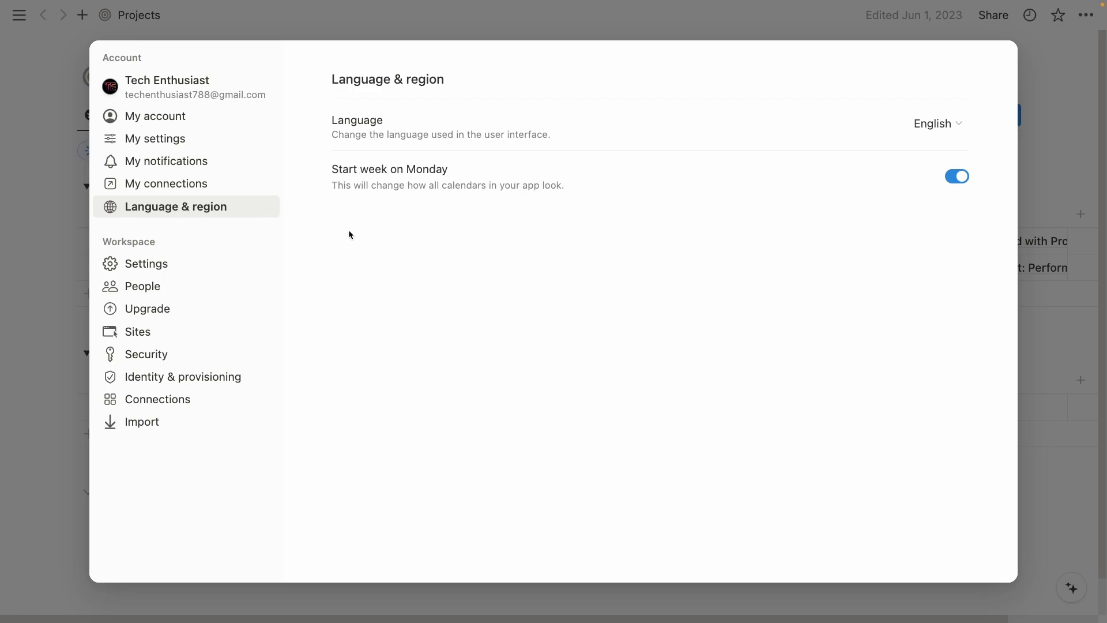
Open the workspace People page showing the invite link and the workspace owner.
{"action": "left_click", "coordinate": [233, 285]}
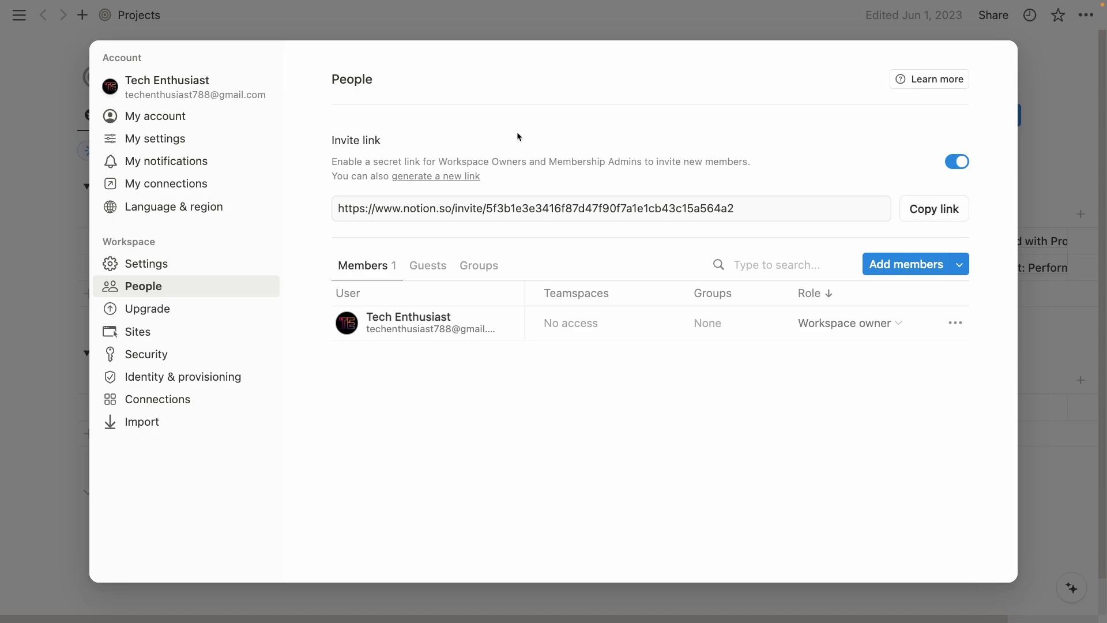
View the upgrade plans and close the Notion AI billing form.
{"action": "left_click", "coordinate": [196, 308]}
{"action": "scroll", "coordinate": [490, 232], "scroll_direction": "down", "scroll_amount": 2}
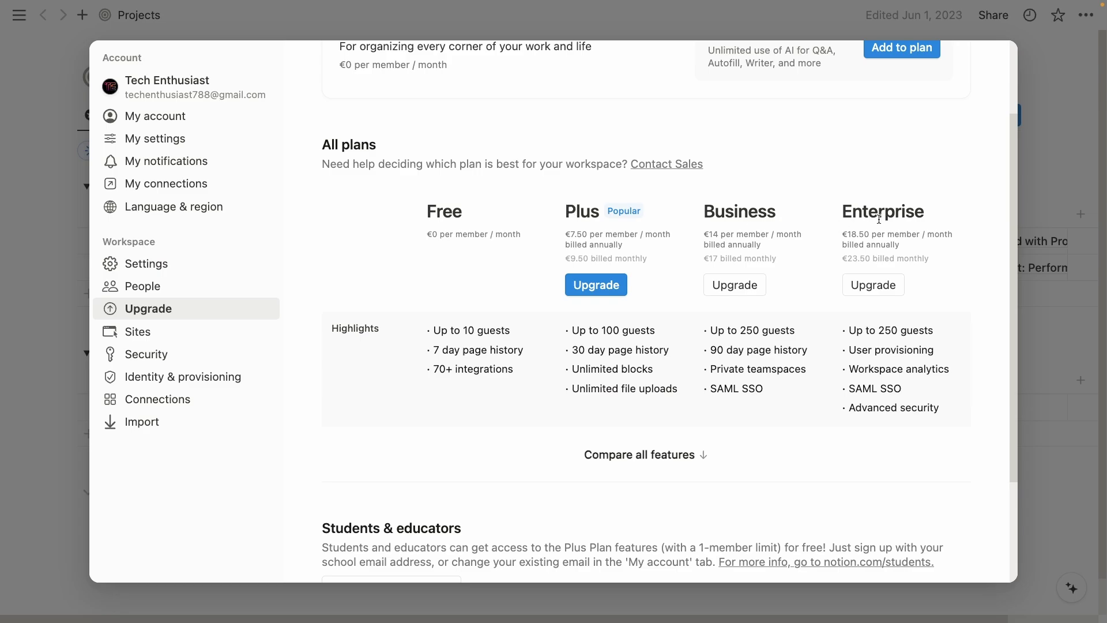
{"action": "scroll", "coordinate": [821, 202], "scroll_direction": "up", "scroll_amount": 2}
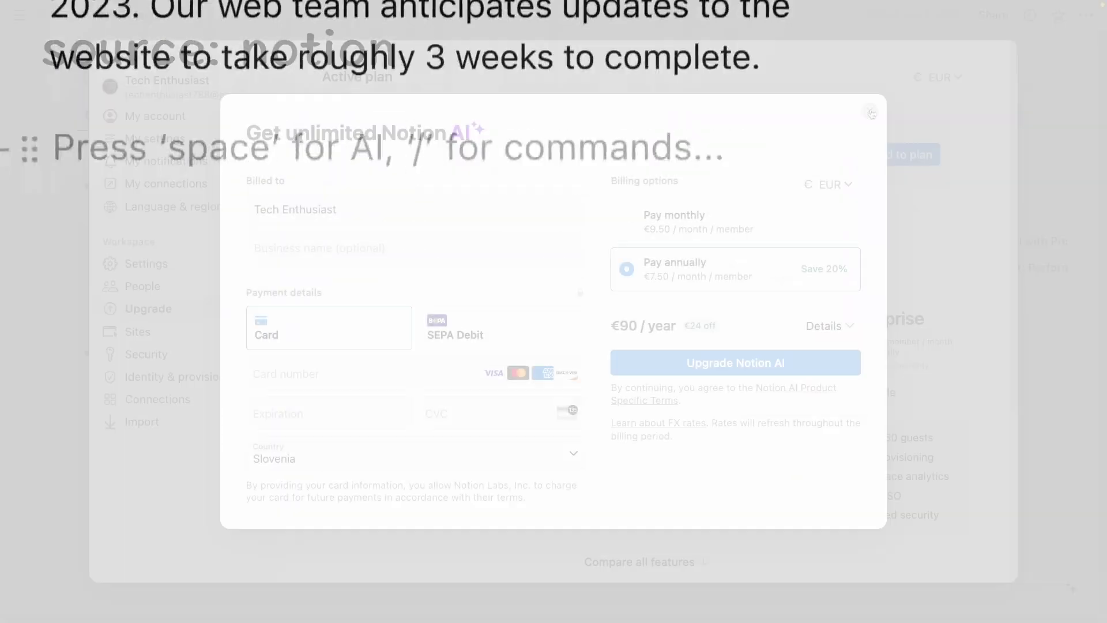
{"action": "left_click", "coordinate": [871, 113]}
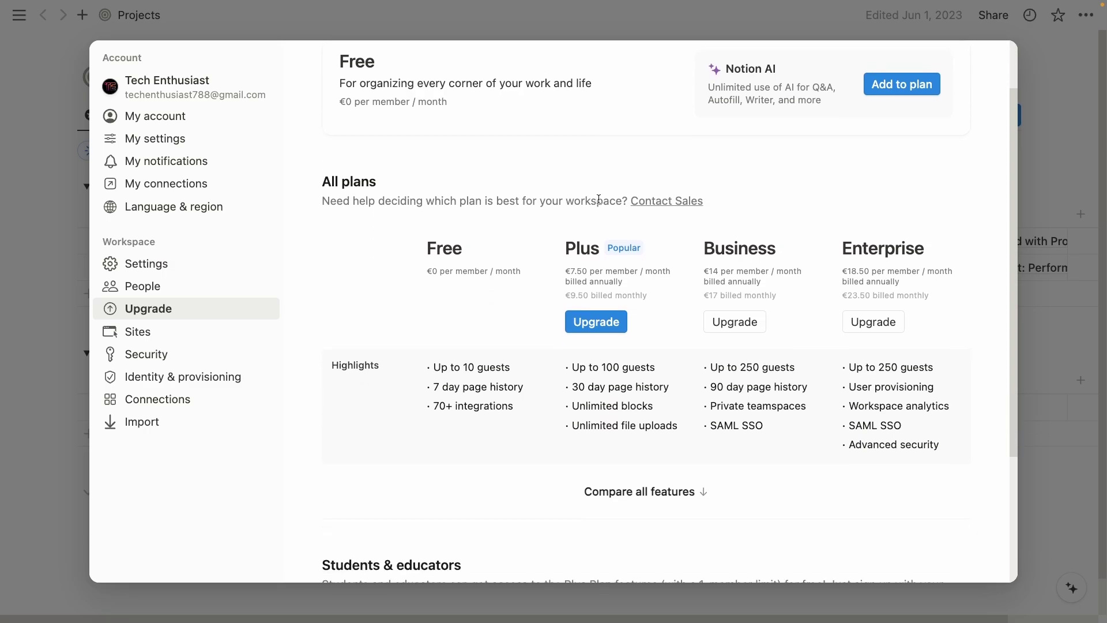
Expand and scroll through the full plan feature comparison.
{"action": "scroll", "coordinate": [608, 173], "scroll_direction": "down", "scroll_amount": 1}
{"action": "left_click", "coordinate": [646, 455]}
{"action": "scroll", "coordinate": [670, 340], "scroll_direction": "down", "scroll_amount": 5}
{"action": "scroll", "coordinate": [610, 282], "scroll_direction": "up", "scroll_amount": 1}
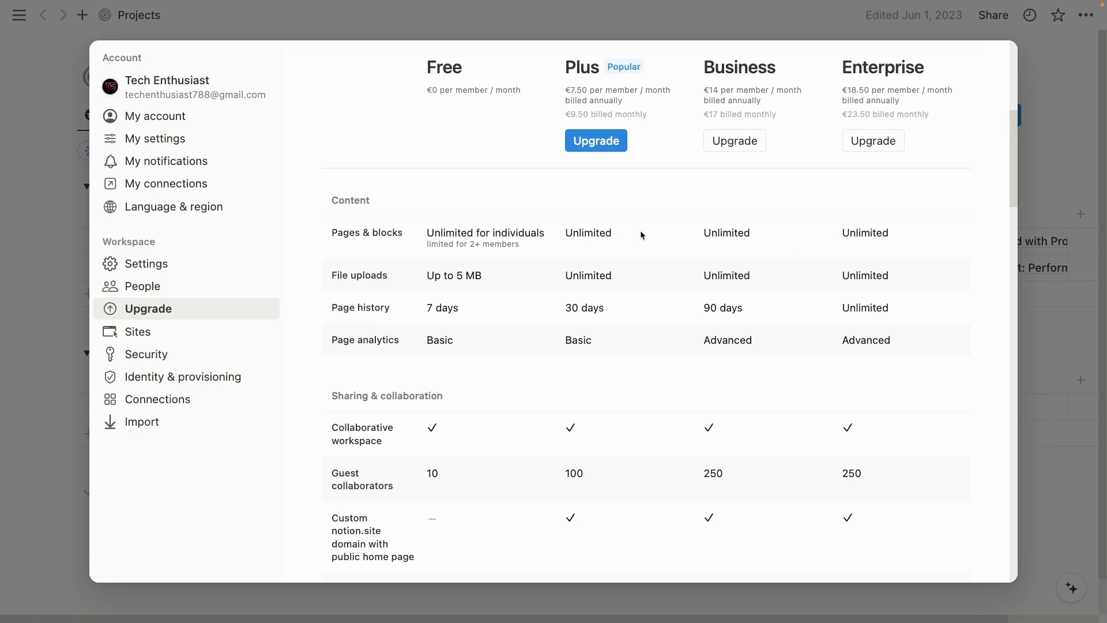
{"action": "scroll", "coordinate": [613, 240], "scroll_direction": "down", "scroll_amount": 6}
Open the workspace Connections page and switch between its workspace and Member tabs.
{"action": "left_click", "coordinate": [158, 399]}
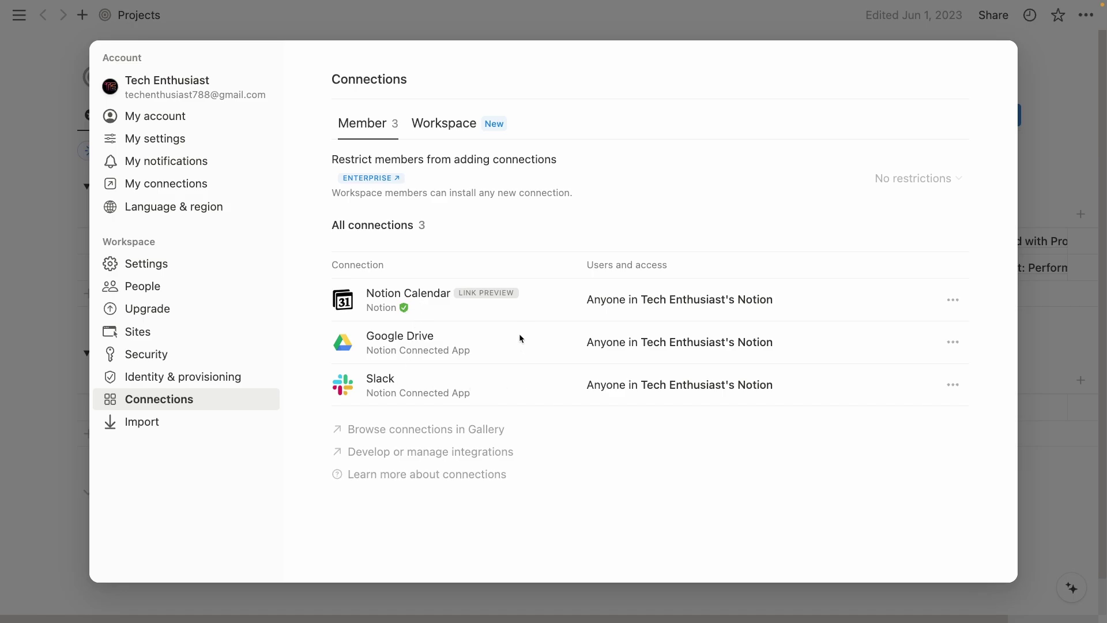
{"action": "left_click", "coordinate": [454, 121]}
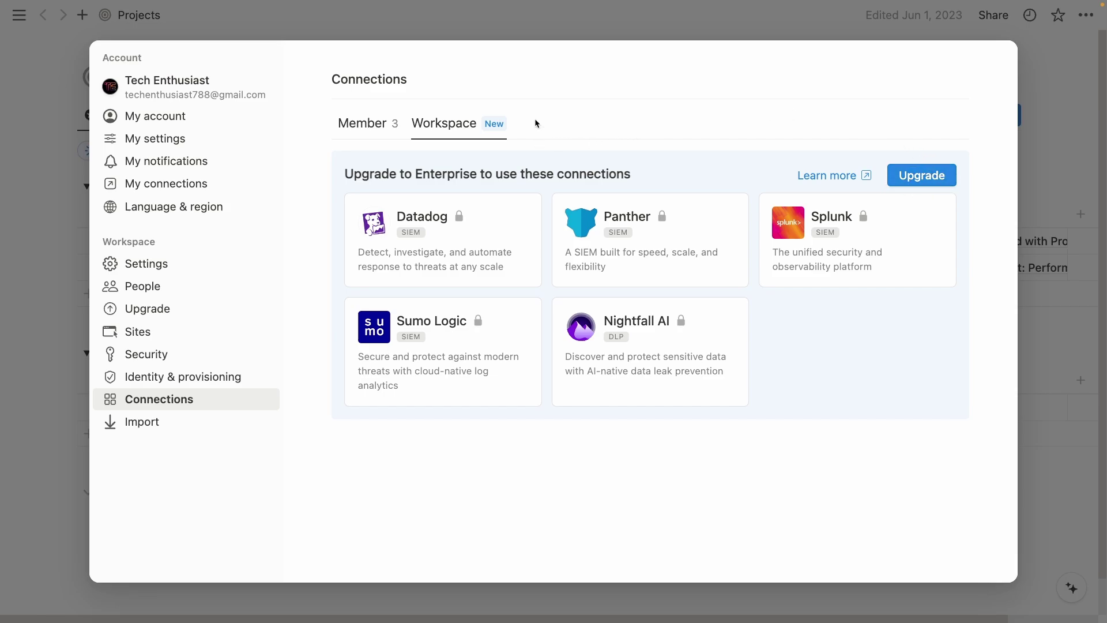
{"action": "left_click", "coordinate": [388, 122]}
Open the Import data page listing sources like Word, Evernote, Trello and ZIP upload.
{"action": "left_click", "coordinate": [201, 425]}
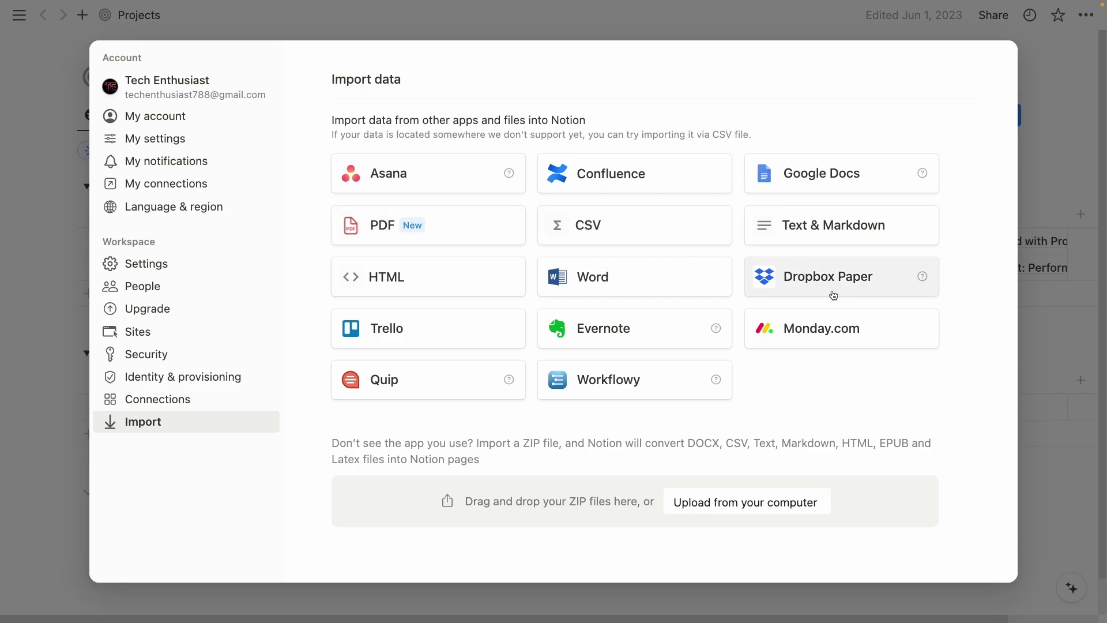
Close settings, visit Tasks, Getting Started and Quick Note, then switch to the browser's download page.
{"action": "key", "text": "Escape"}
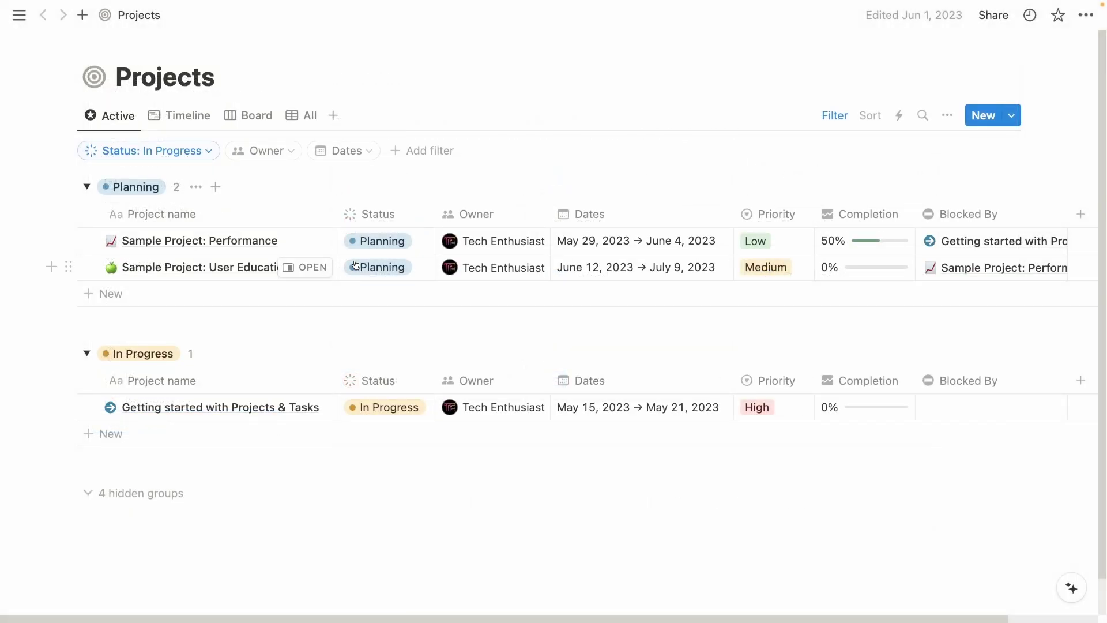
{"action": "mouse_move", "coordinate": [6, 231]}
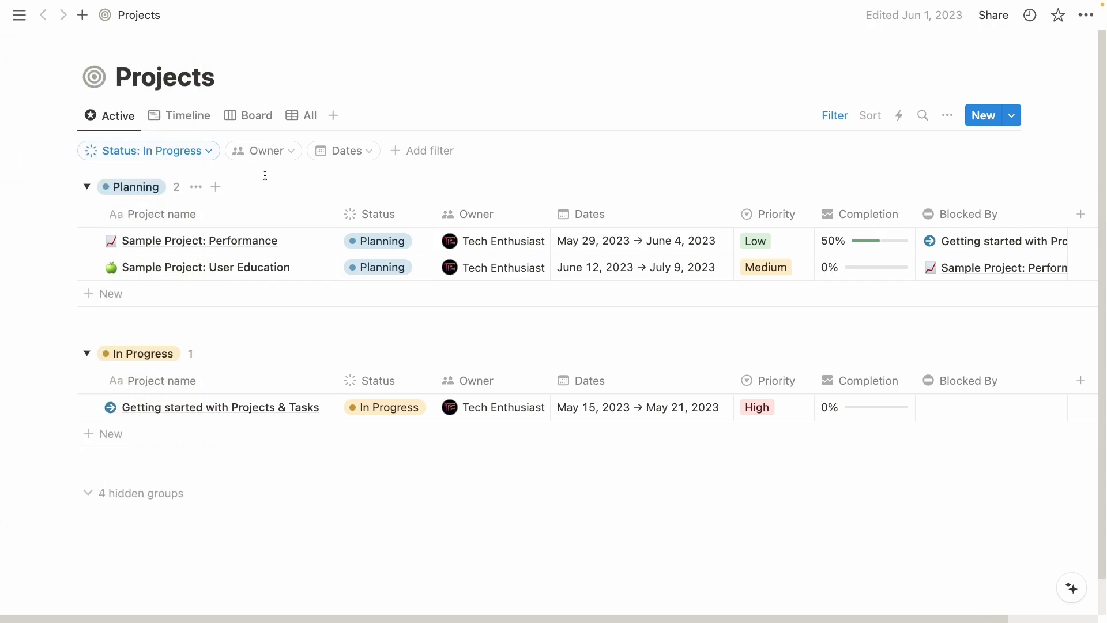
{"action": "mouse_move", "coordinate": [6, 196]}
{"action": "left_click", "coordinate": [109, 215]}
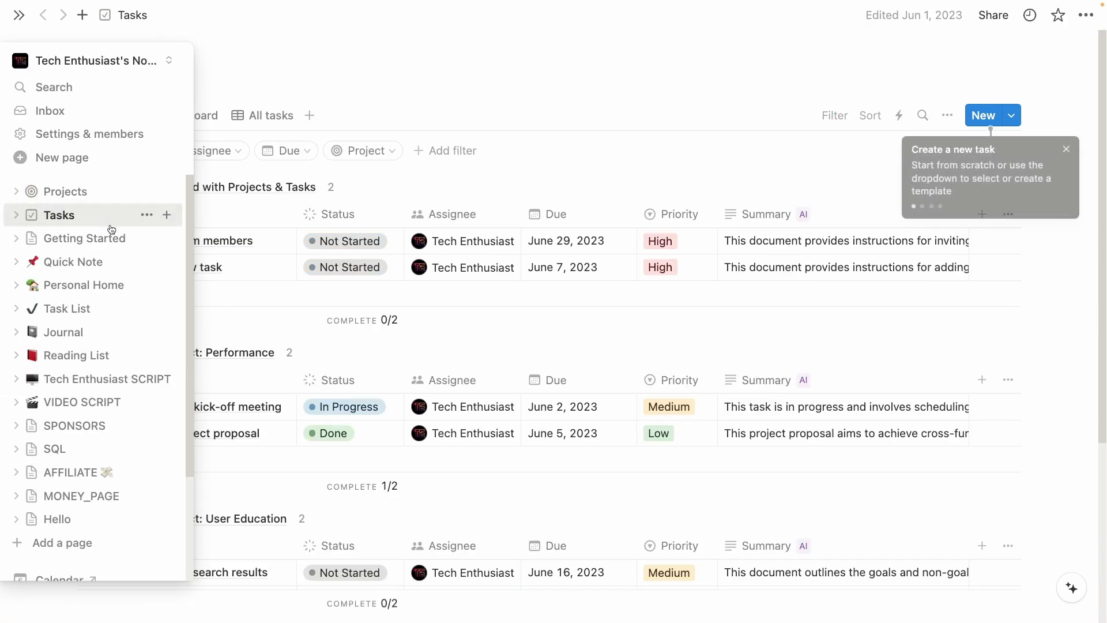
{"action": "left_click", "coordinate": [107, 238]}
{"action": "left_click", "coordinate": [99, 263]}
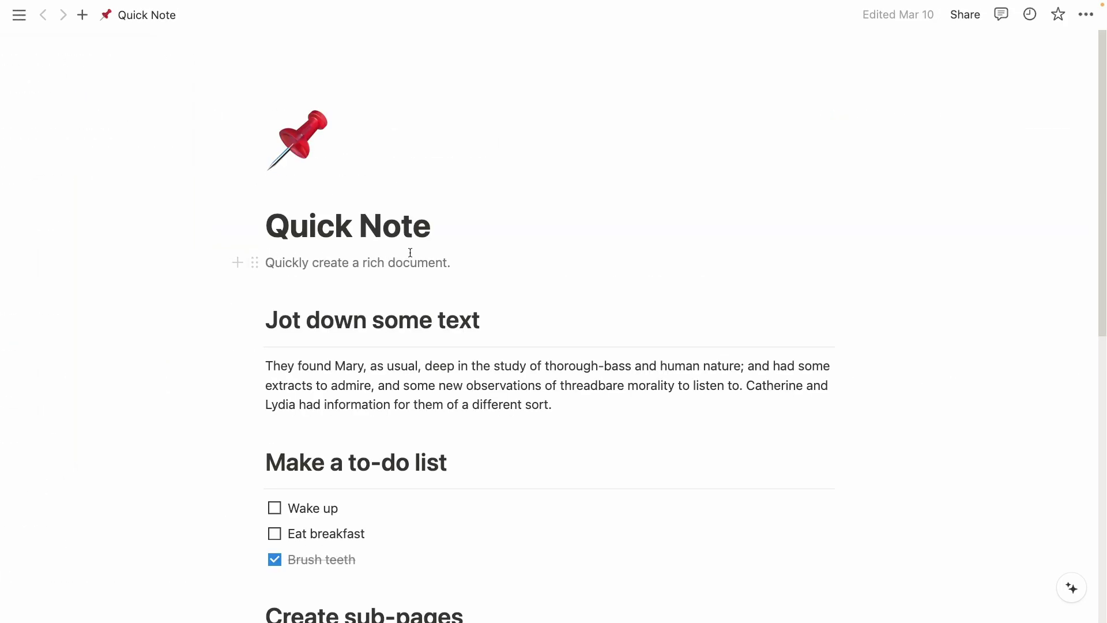
{"action": "scroll", "coordinate": [442, 230], "scroll_direction": "down", "scroll_amount": 10}
{"action": "scroll", "coordinate": [510, 242], "scroll_direction": "up", "scroll_amount": 10}
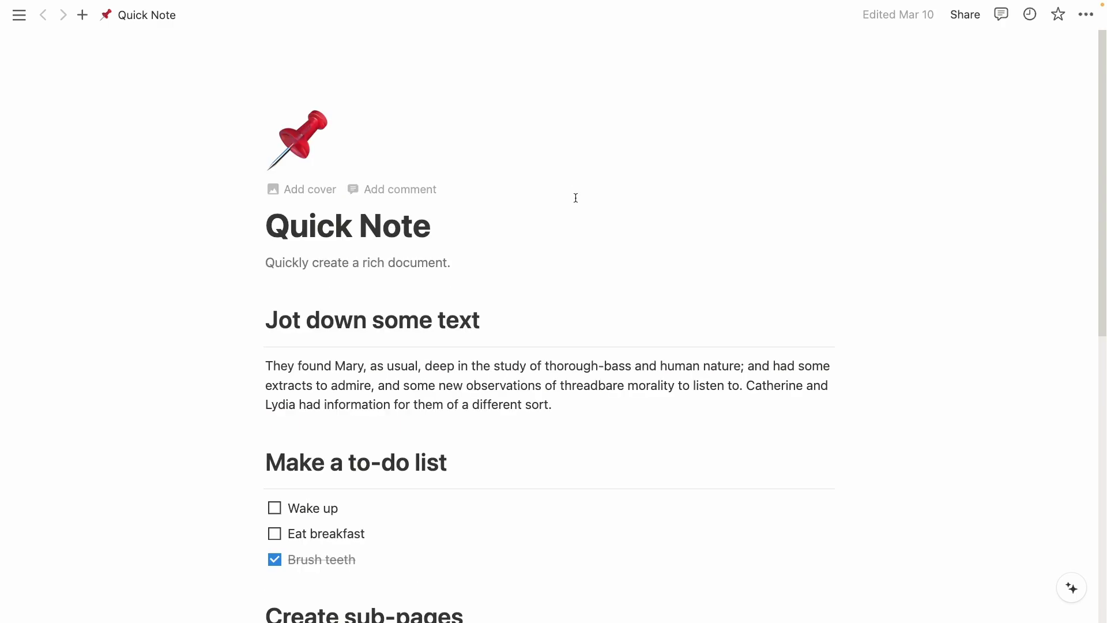
{"action": "key", "text": "ctrl+Left"}
{"action": "key", "text": "ctrl+Right"}
{"action": "key", "text": "ctrl+Right"}
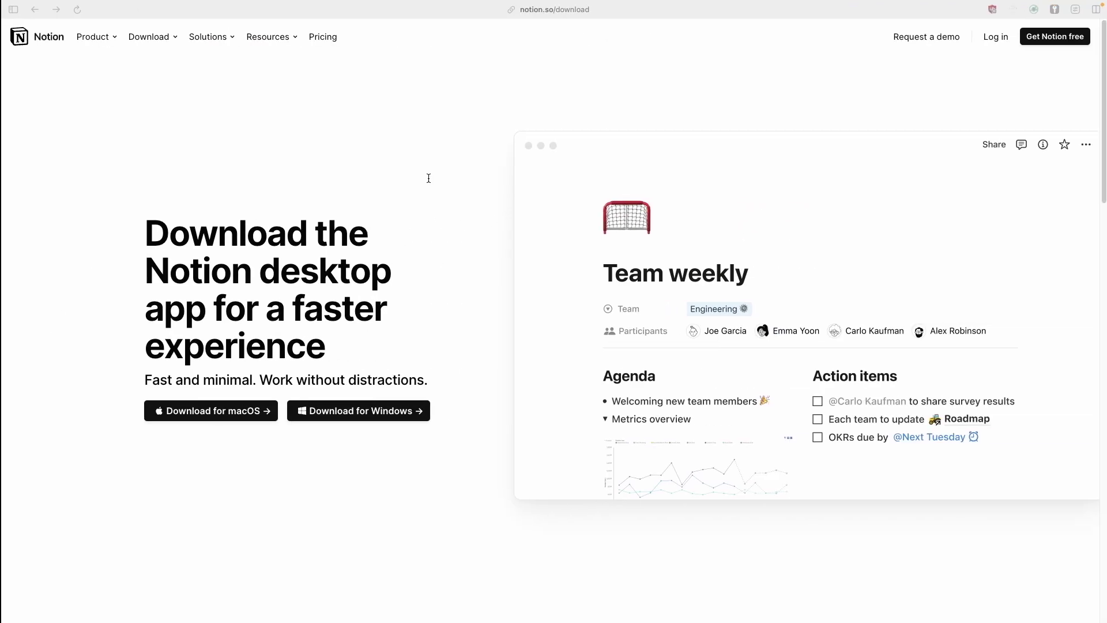
Open the Notion template gallery from the Product menu and check its page address.
{"action": "mouse_move", "coordinate": [95, 37]}
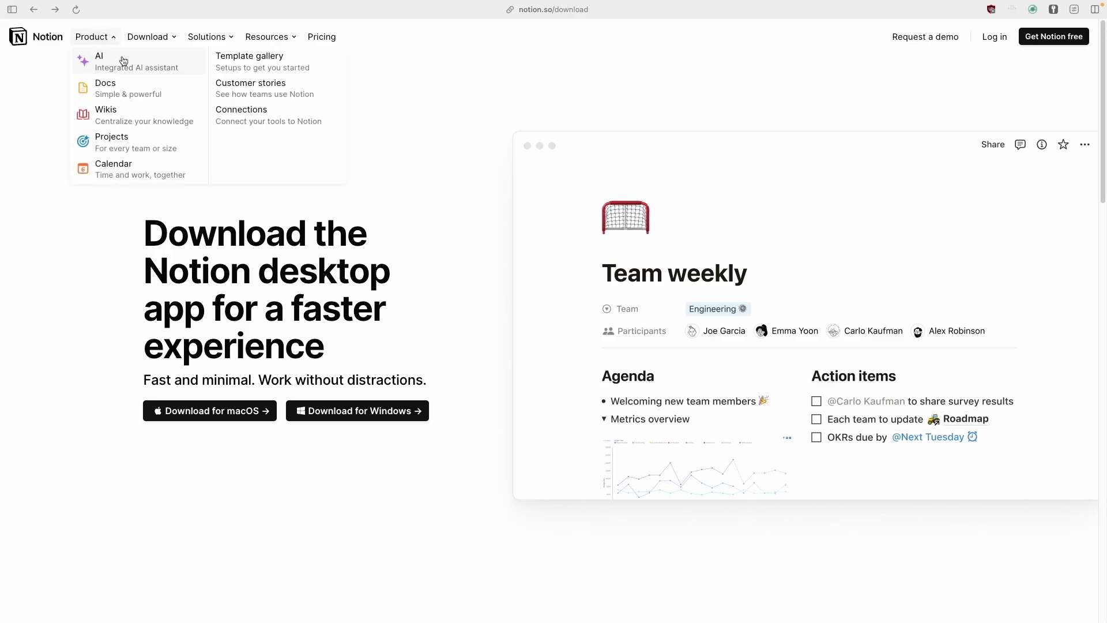
{"action": "left_click", "coordinate": [280, 68]}
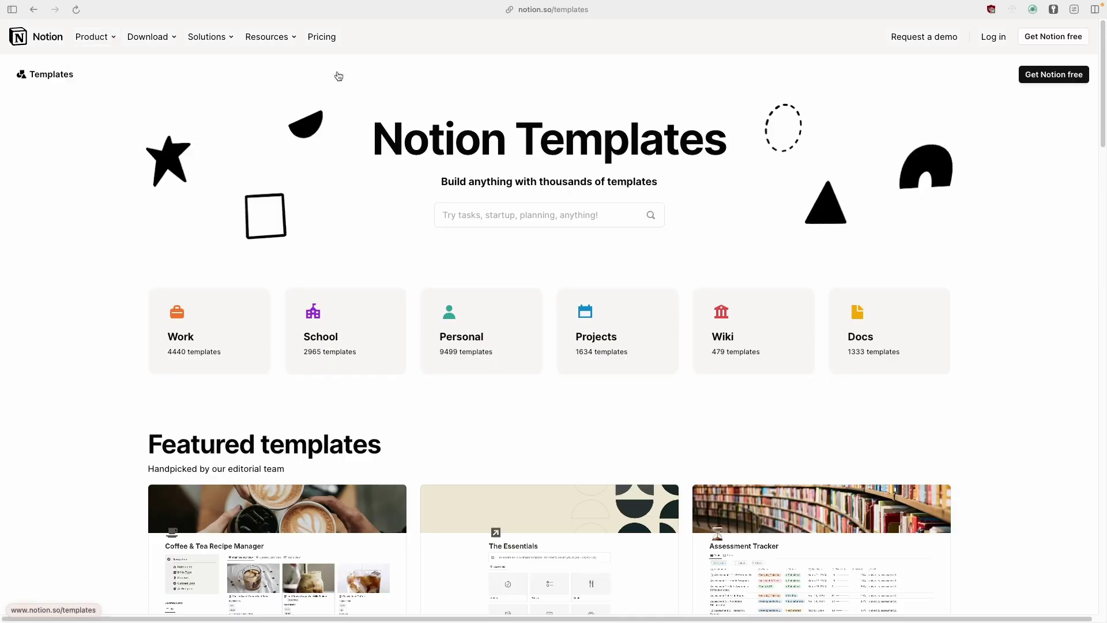
{"action": "left_click", "coordinate": [575, 11]}
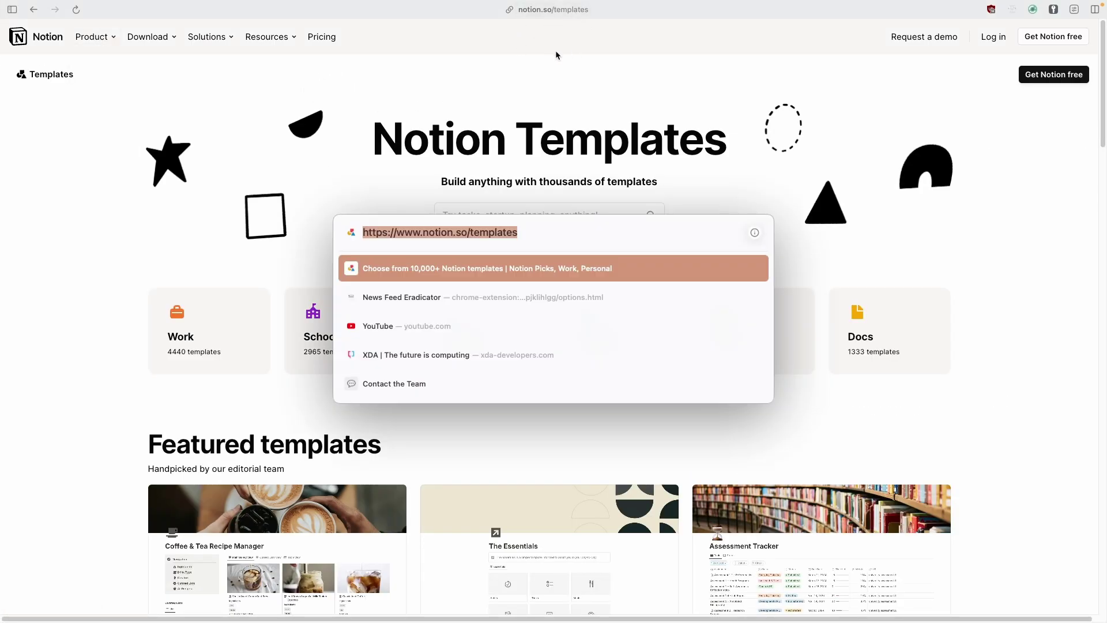
{"action": "left_click", "coordinate": [511, 124]}
{"action": "scroll", "coordinate": [486, 140], "scroll_direction": "down", "scroll_amount": 2}
{"action": "scroll", "coordinate": [507, 150], "scroll_direction": "up", "scroll_amount": 2}
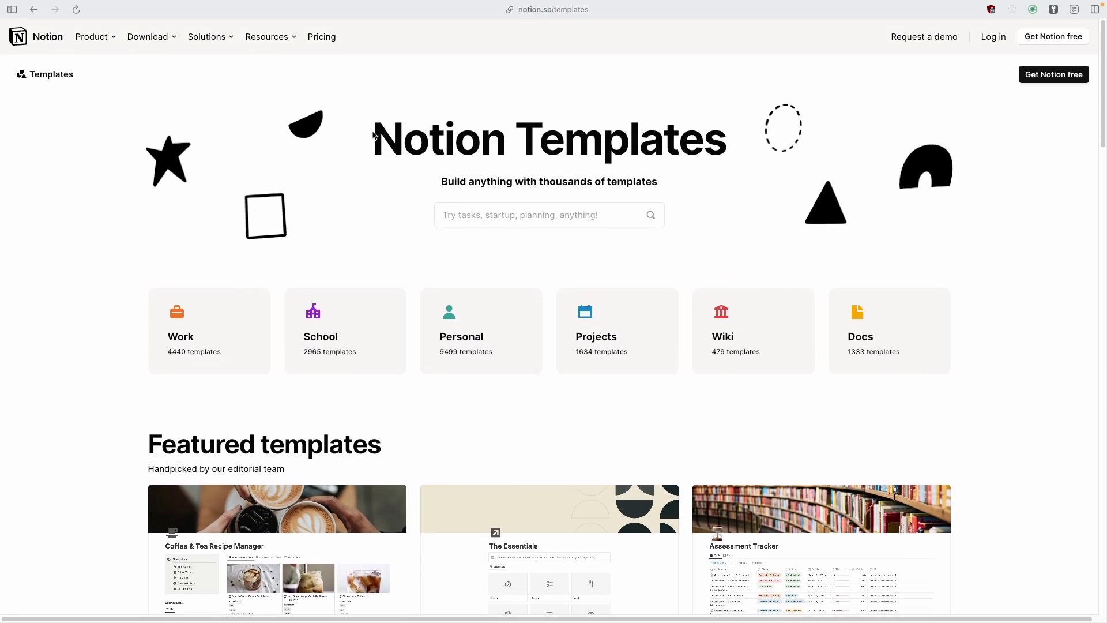
{"action": "scroll", "coordinate": [565, 187], "scroll_direction": "down", "scroll_amount": 2}
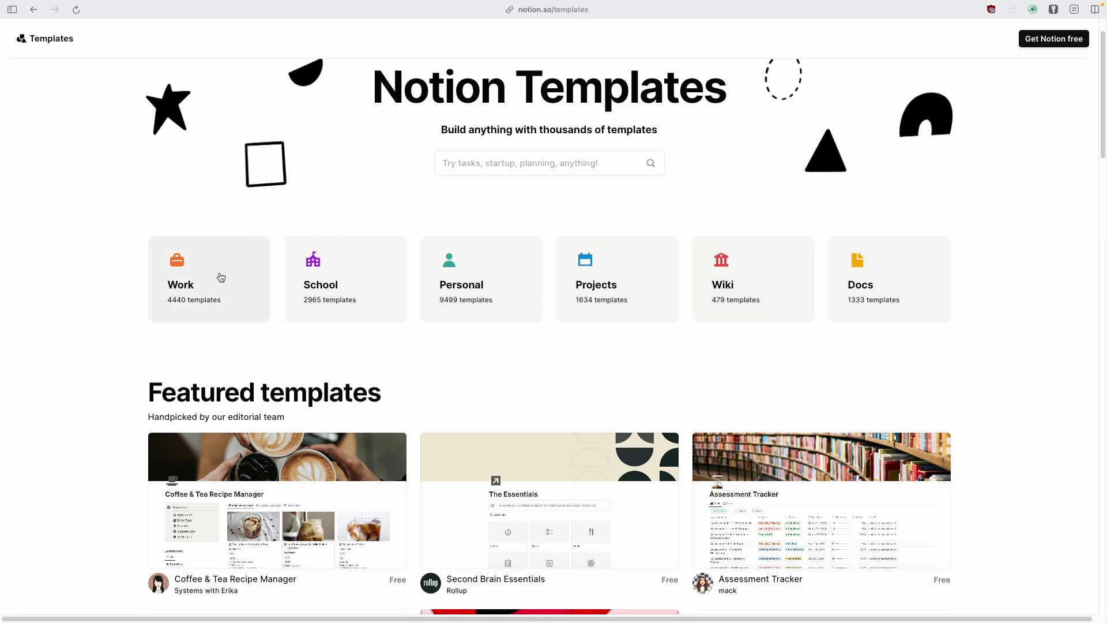
Open the School category and scroll through its 2965 templates.
{"action": "left_click", "coordinate": [337, 284]}
{"action": "scroll", "coordinate": [367, 231], "scroll_direction": "down", "scroll_amount": 3}
{"action": "scroll", "coordinate": [367, 231], "scroll_direction": "up", "scroll_amount": 1}
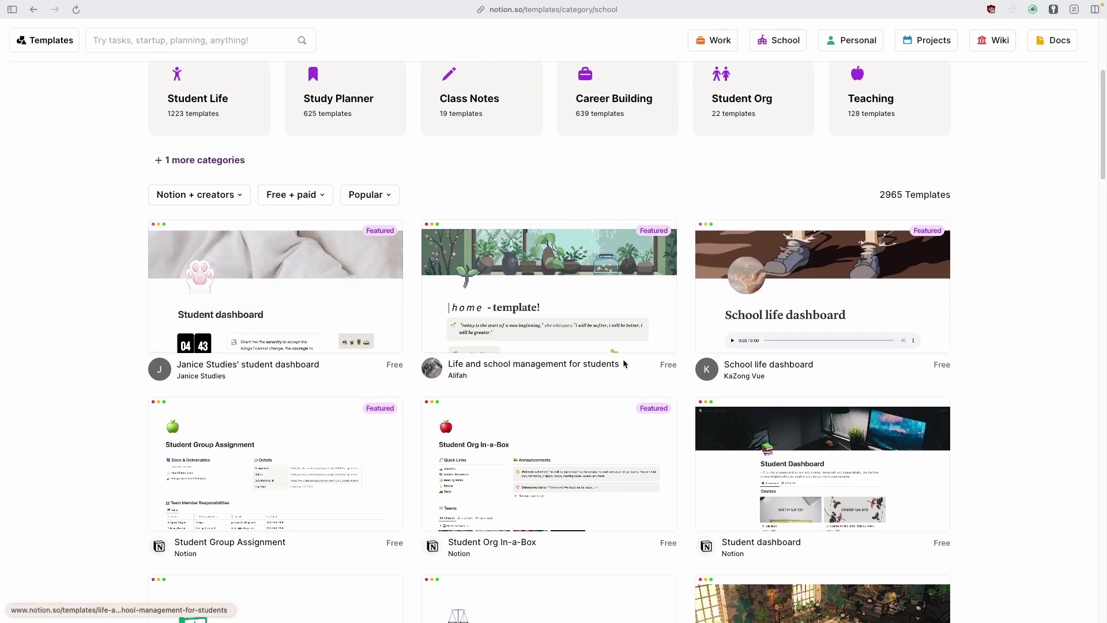
{"action": "scroll", "coordinate": [649, 365], "scroll_direction": "down", "scroll_amount": 5}
{"action": "scroll", "coordinate": [629, 227], "scroll_direction": "up", "scroll_amount": 4}
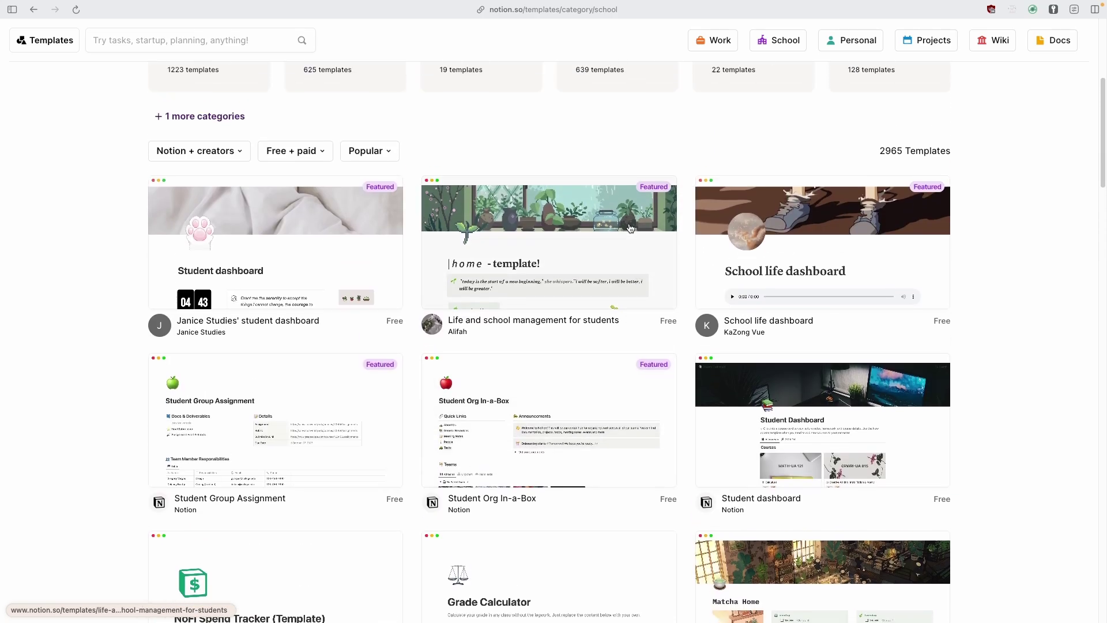
{"action": "scroll", "coordinate": [628, 227], "scroll_direction": "up", "scroll_amount": 1}
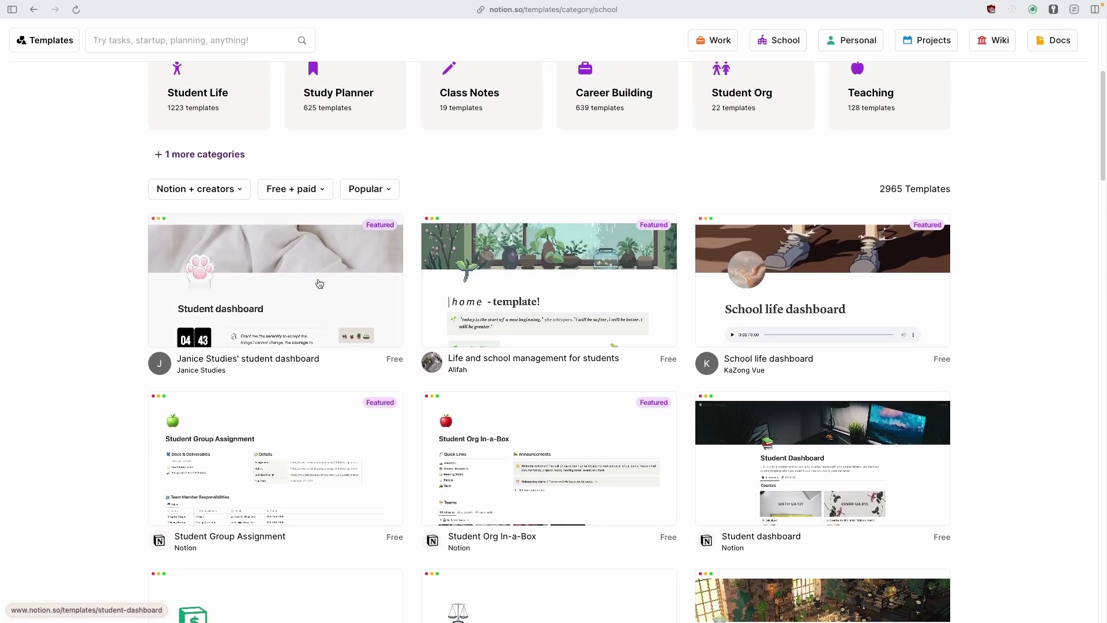
{"action": "left_click", "coordinate": [341, 273]}
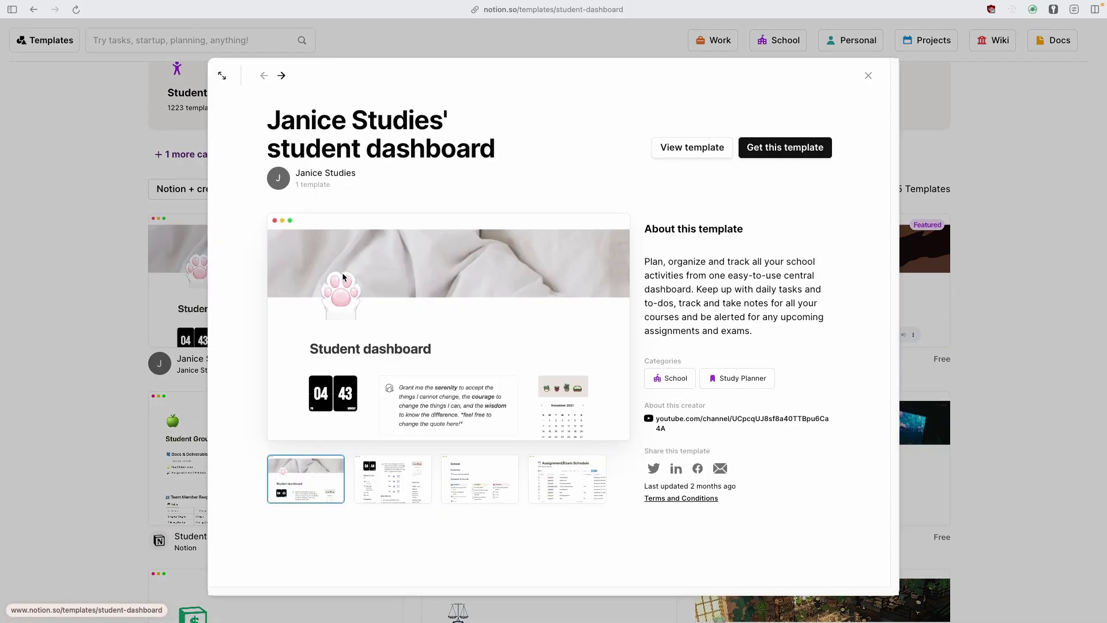
{"action": "left_click", "coordinate": [771, 147]}
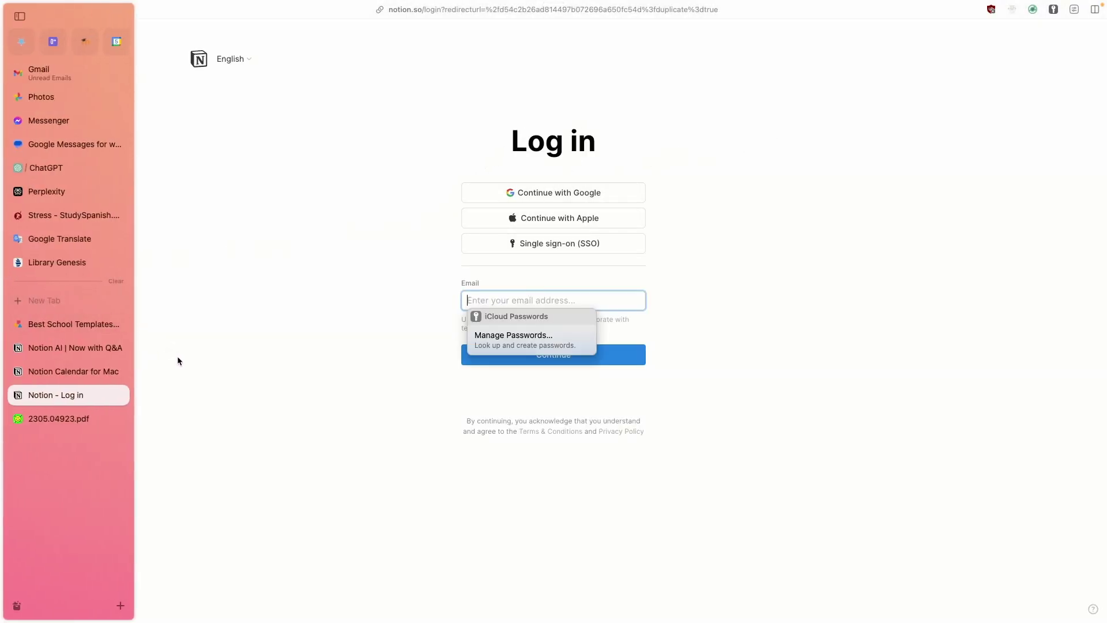
{"action": "mouse_move", "coordinate": [0, 378]}
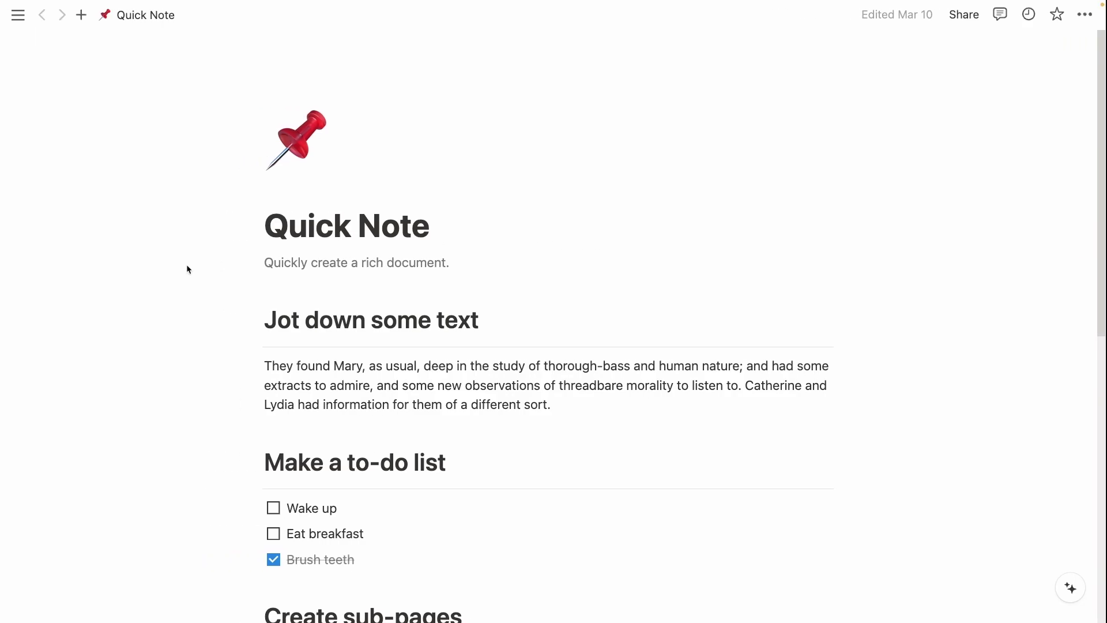
{"action": "mouse_move", "coordinate": [140, 259]}
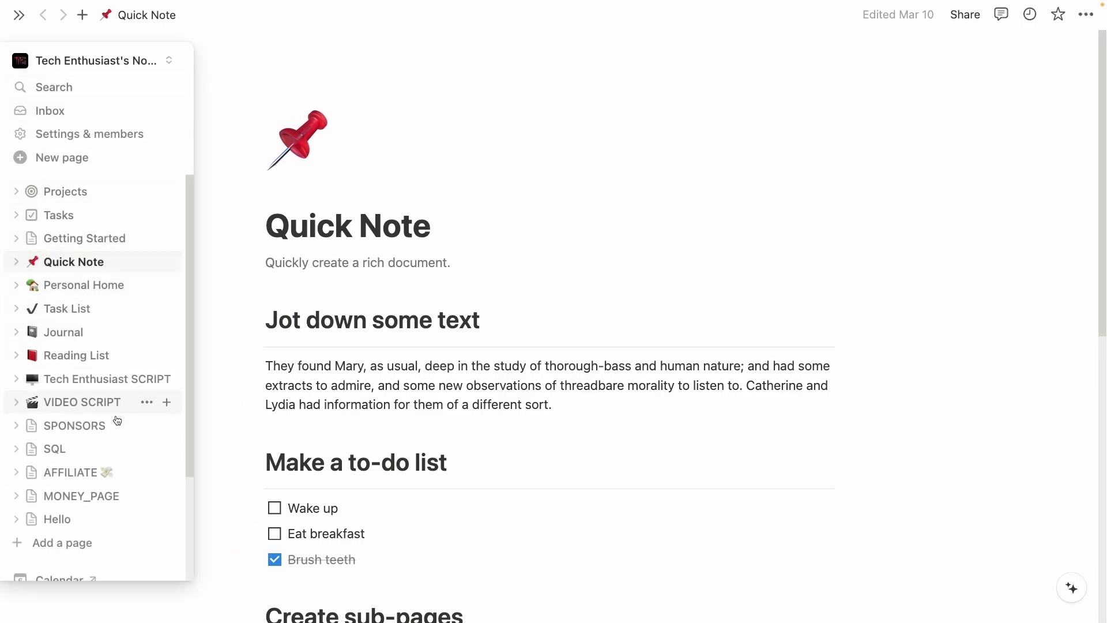
{"action": "scroll", "coordinate": [109, 444], "scroll_direction": "down", "scroll_amount": 2}
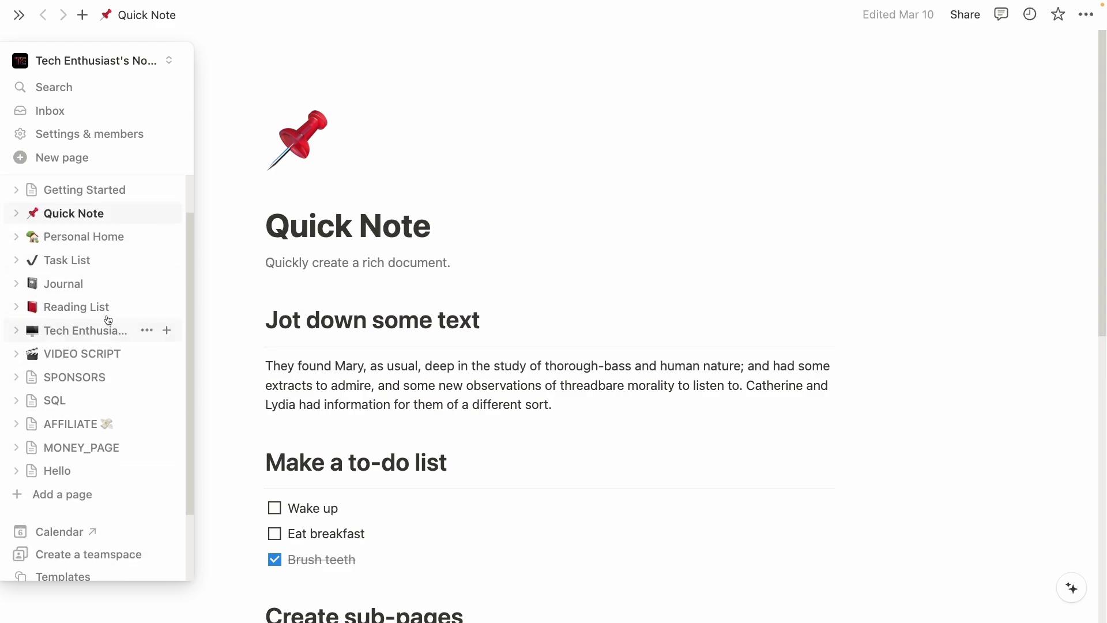
{"action": "scroll", "coordinate": [108, 320], "scroll_direction": "down", "scroll_amount": 1}
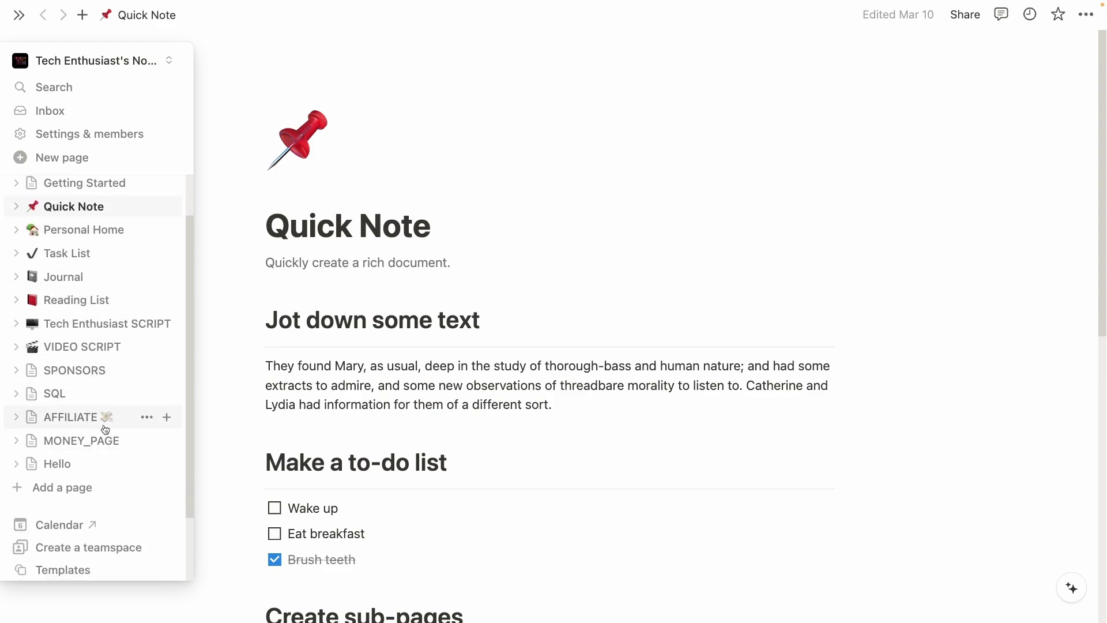
Create a new blank page titled 'Work'.
{"action": "left_click", "coordinate": [93, 488]}
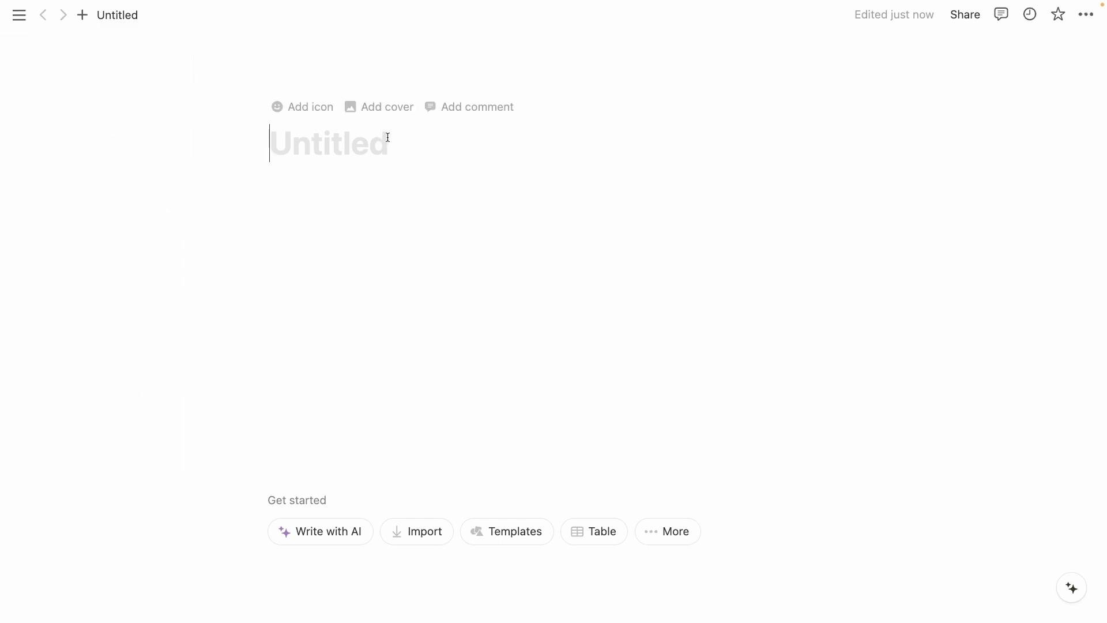
{"action": "type", "text": "Work"}
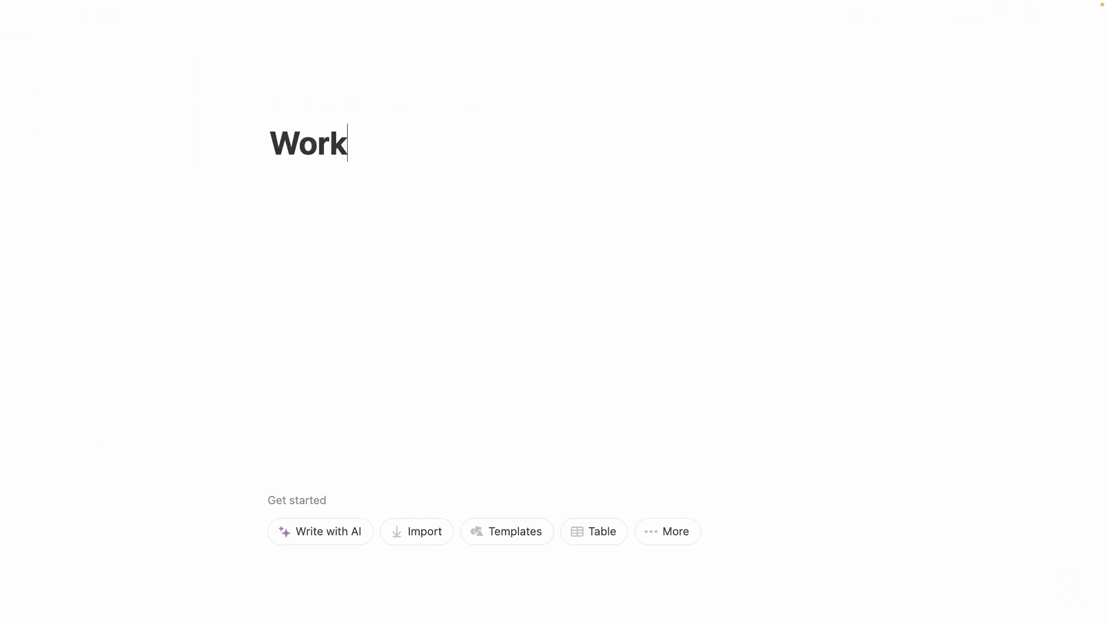
{"action": "key", "text": "Return"}
Give the Work page a stack-of-books emoji icon.
{"action": "left_click", "coordinate": [307, 106]}
{"action": "scroll", "coordinate": [329, 269], "scroll_direction": "down", "scroll_amount": 3}
{"action": "scroll", "coordinate": [305, 272], "scroll_direction": "up", "scroll_amount": 2}
{"action": "scroll", "coordinate": [171, 261], "scroll_direction": "up", "scroll_amount": 2}
{"action": "left_click", "coordinate": [160, 291]}
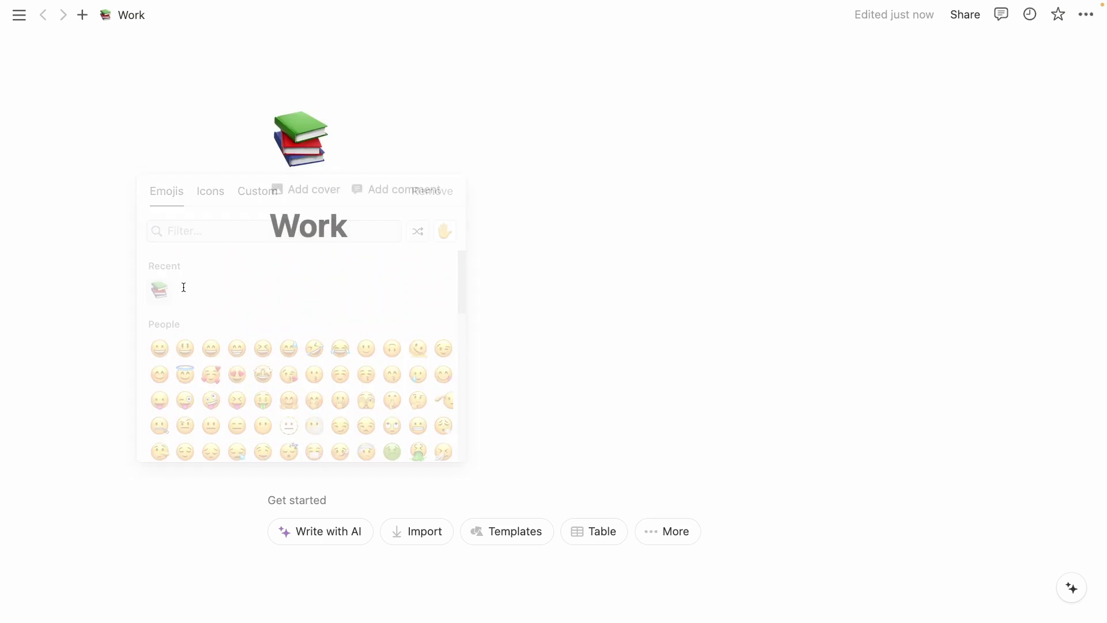
Add a cover image to the page and save a slightly shifted framing.
{"action": "left_click", "coordinate": [318, 189]}
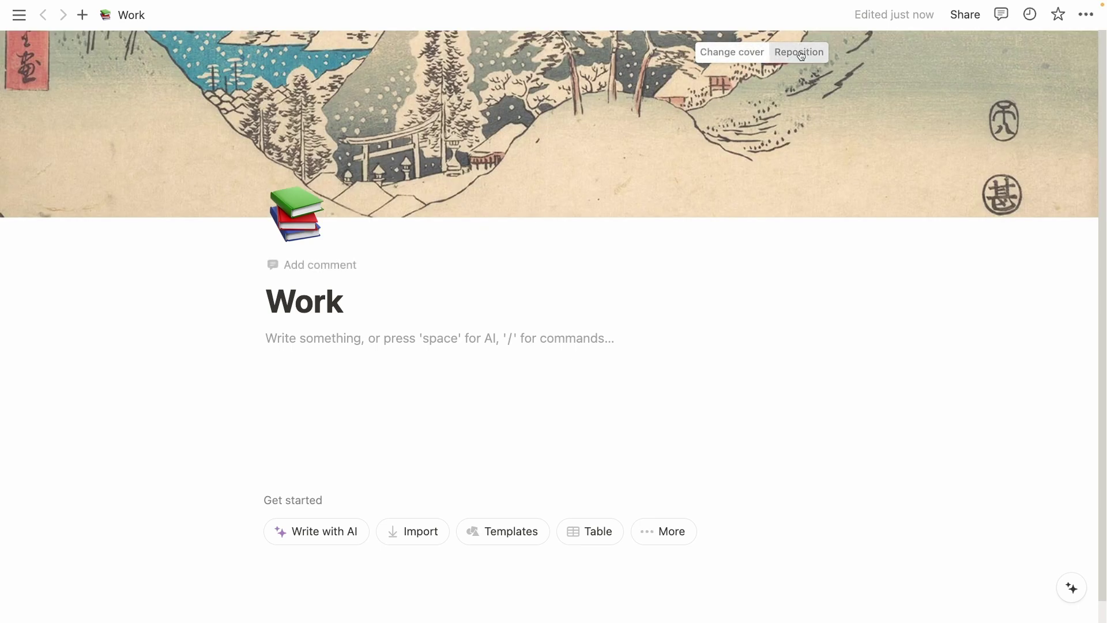
{"action": "left_click", "coordinate": [798, 52]}
{"action": "mouse_move", "coordinate": [608, 129]}
{"action": "left_mouse_down"}
{"action": "mouse_move", "coordinate": [603, 151]}
{"action": "mouse_move", "coordinate": [604, 133]}
{"action": "left_mouse_up"}
{"action": "left_click", "coordinate": [750, 52]}
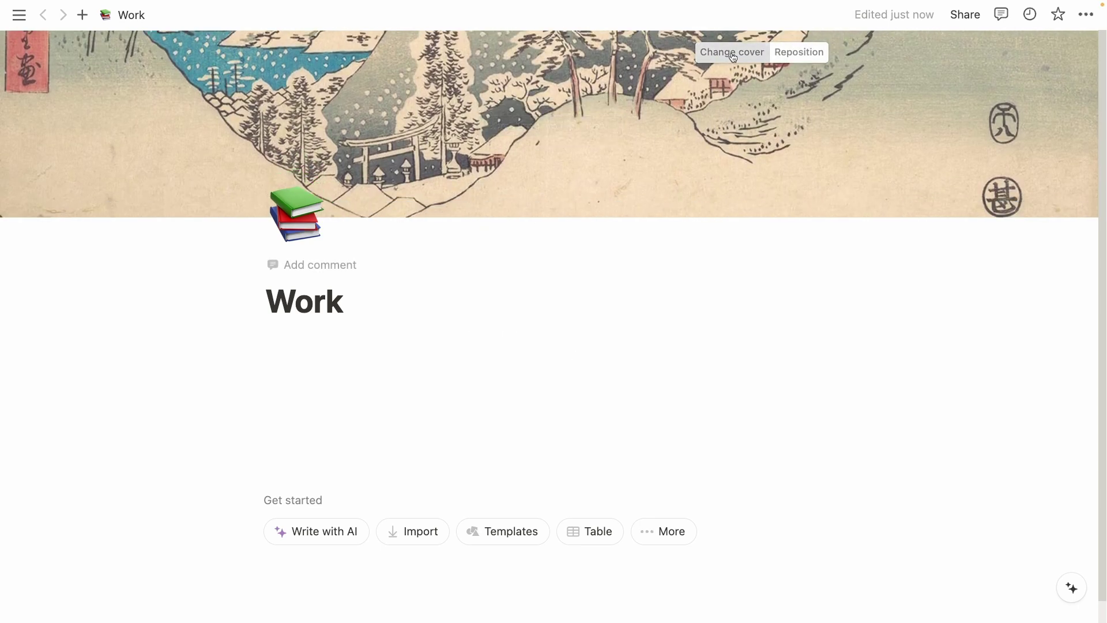
Browse the cover picker's Upload, Link and Unsplash options without changing the cover.
{"action": "left_click", "coordinate": [731, 52]}
{"action": "scroll", "coordinate": [630, 154], "scroll_direction": "down", "scroll_amount": 15}
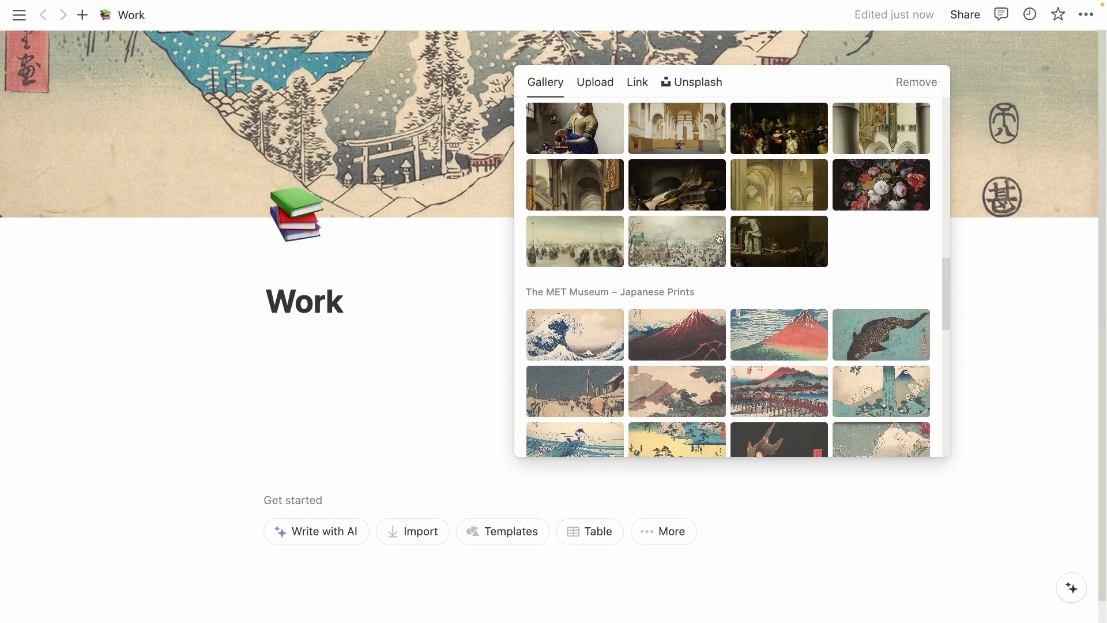
{"action": "scroll", "coordinate": [694, 251], "scroll_direction": "down", "scroll_amount": 3}
{"action": "scroll", "coordinate": [621, 106], "scroll_direction": "up", "scroll_amount": 5}
{"action": "left_click", "coordinate": [595, 85]}
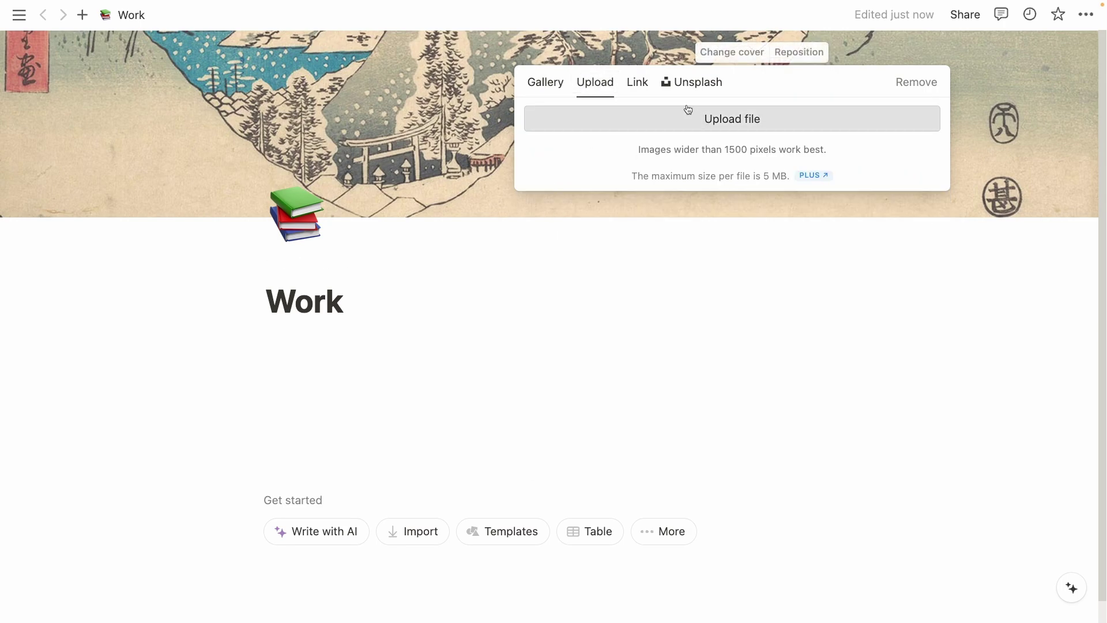
{"action": "left_click", "coordinate": [641, 87]}
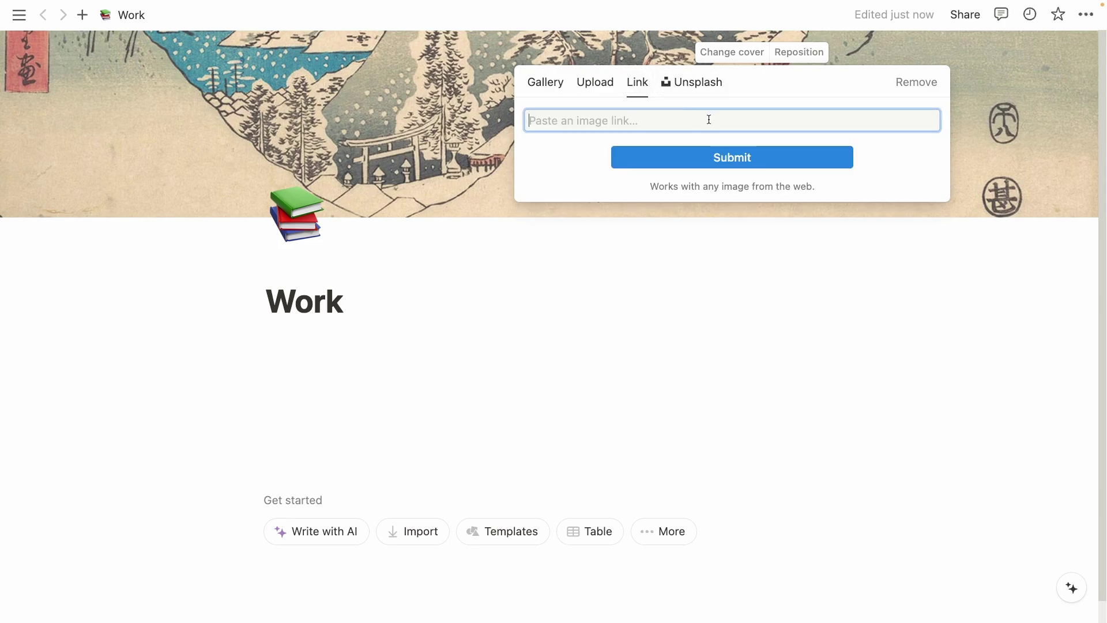
{"action": "left_click", "coordinate": [695, 85]}
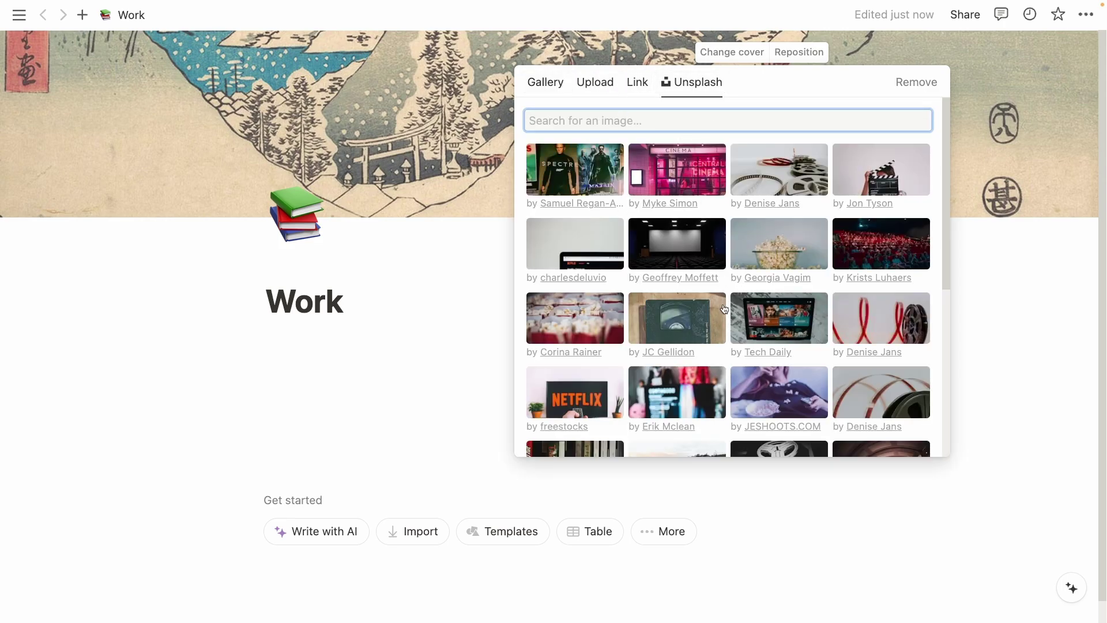
{"action": "left_click", "coordinate": [991, 280]}
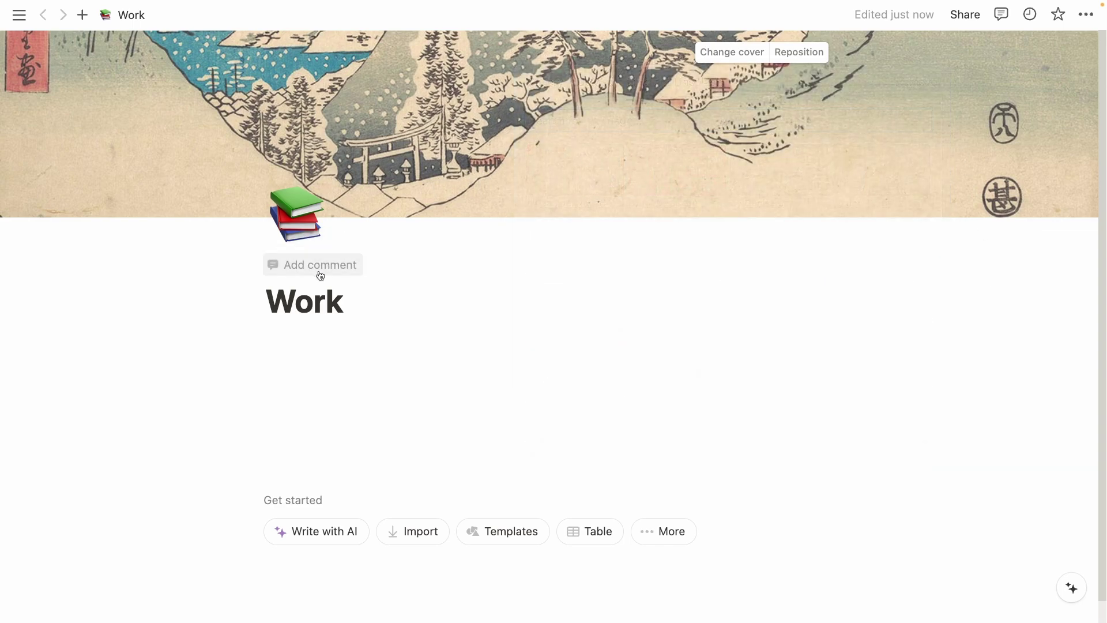
Add a page comment containing 'I need to work very hard!'.
{"action": "left_click", "coordinate": [319, 263]}
{"action": "left_click", "coordinate": [363, 310]}
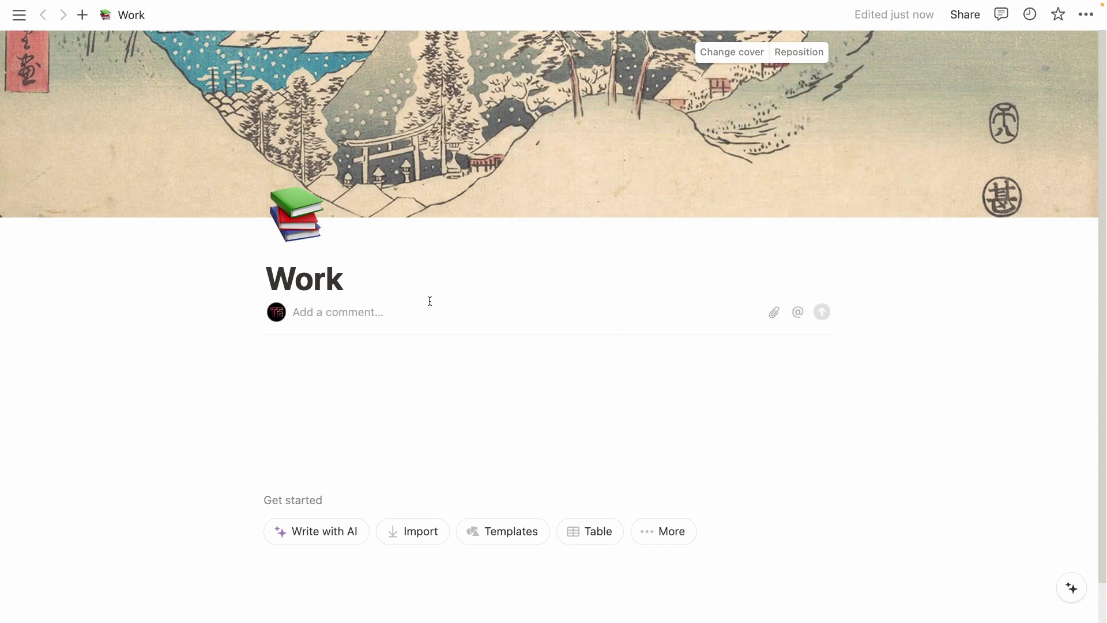
{"action": "type", "text": "I need to work very hard!"}
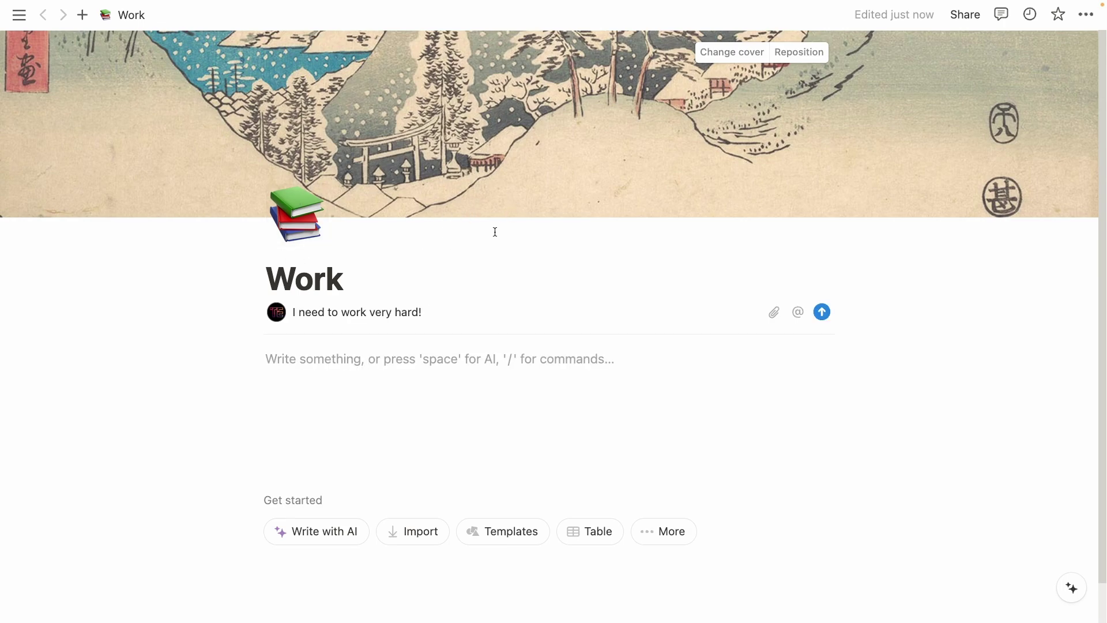
Set the page font to Mono, after trying Serif.
{"action": "left_click", "coordinate": [1083, 16]}
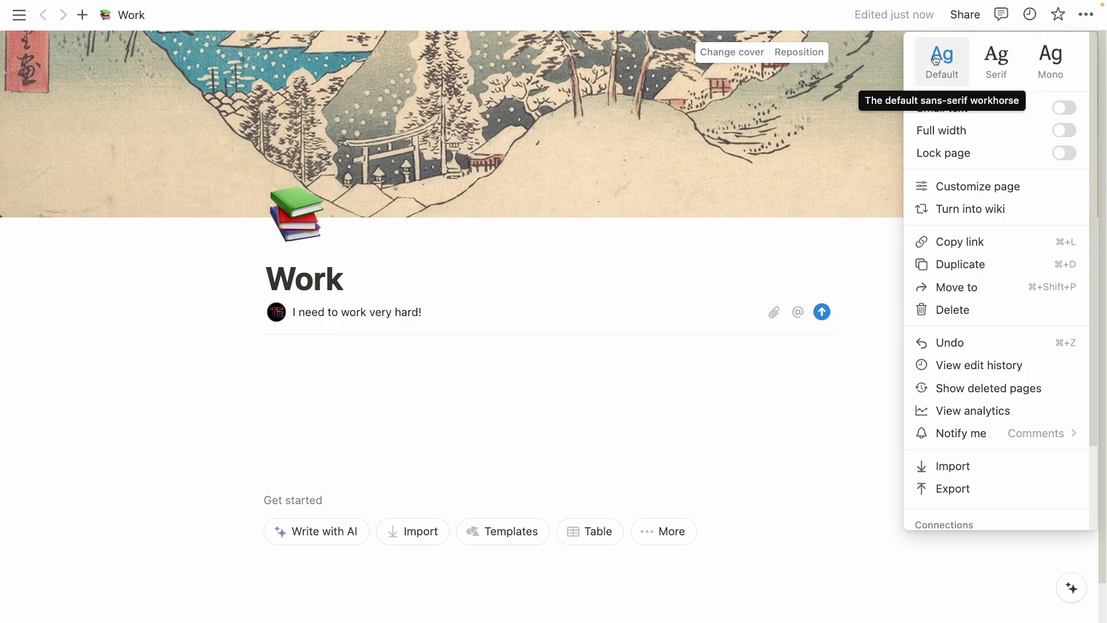
{"action": "left_click", "coordinate": [996, 58]}
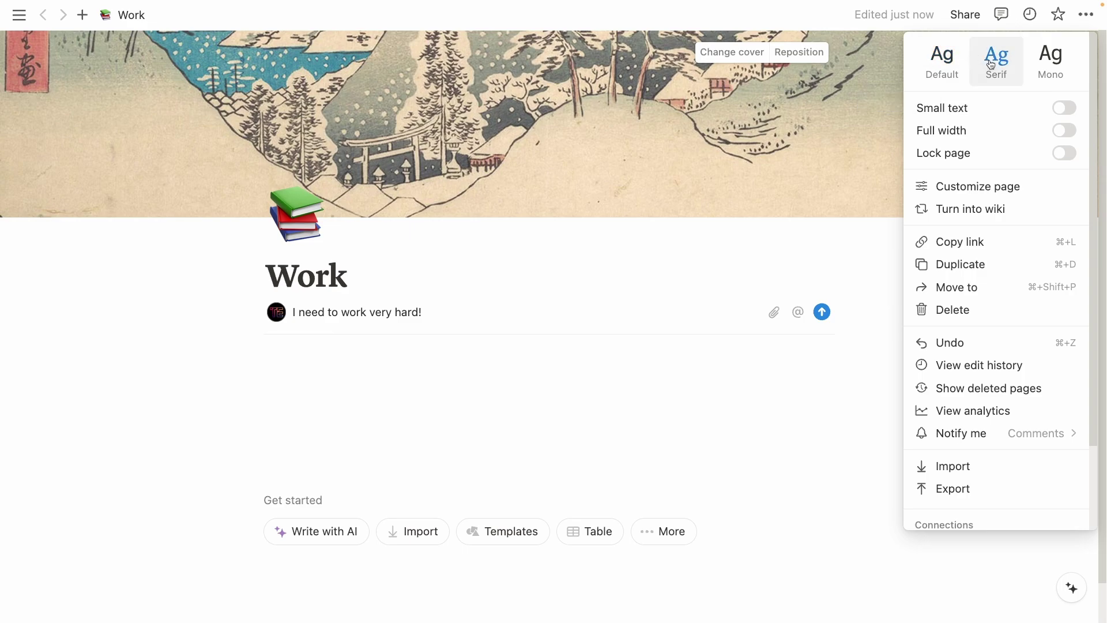
{"action": "left_click", "coordinate": [1059, 67]}
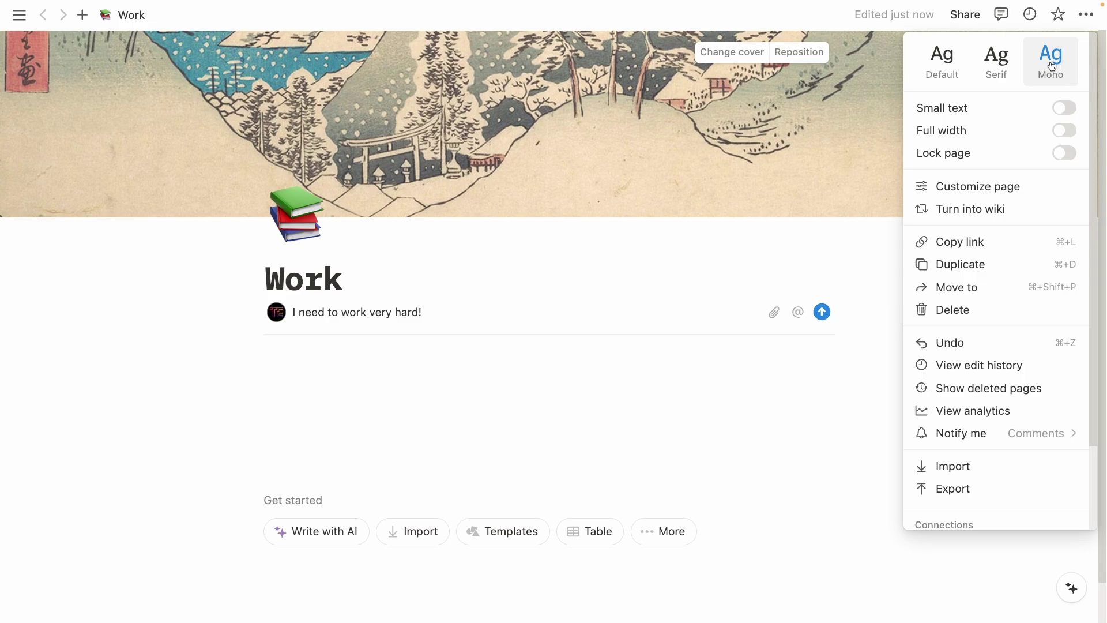
Toggle small text, full width and page lock on, then switch them all off.
{"action": "left_click", "coordinate": [1063, 109]}
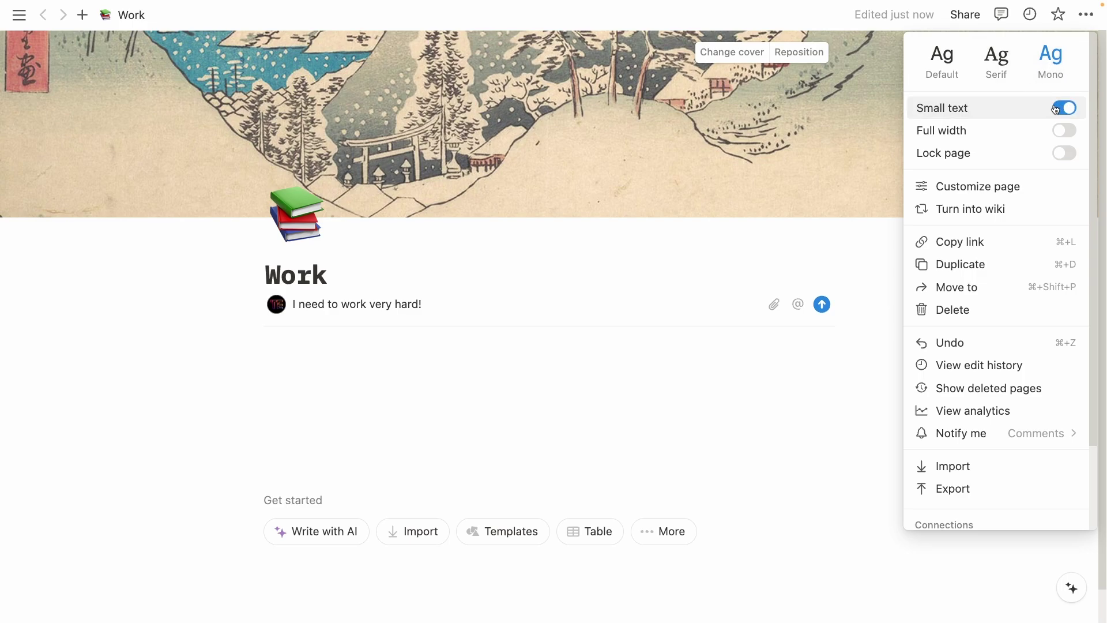
{"action": "left_click", "coordinate": [1059, 108]}
{"action": "left_click", "coordinate": [1064, 130]}
{"action": "left_click", "coordinate": [1066, 153]}
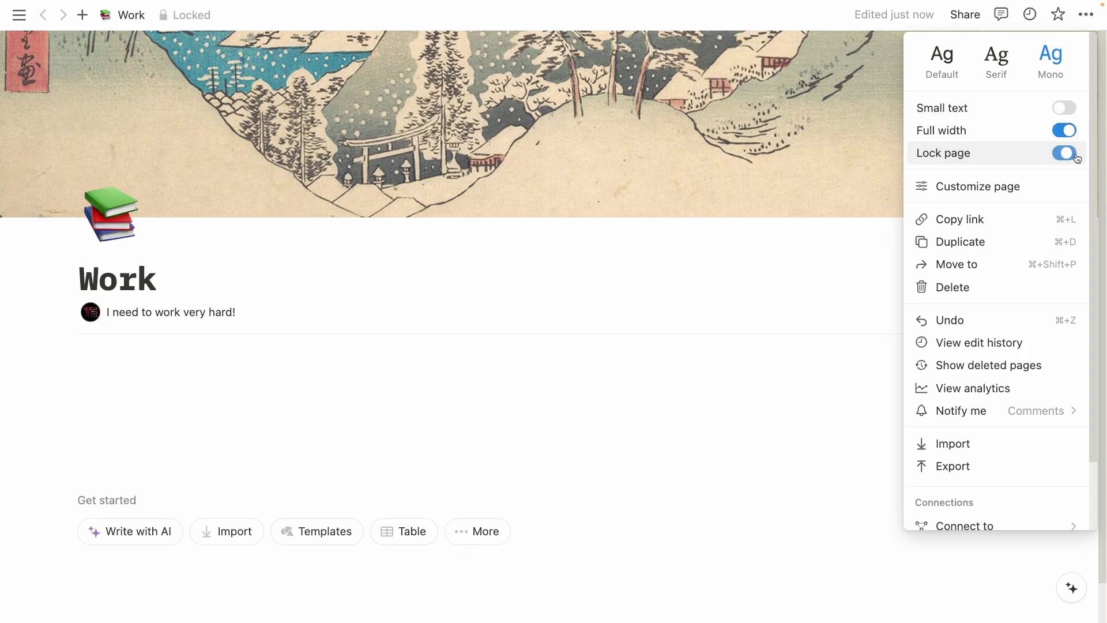
{"action": "left_click", "coordinate": [464, 360]}
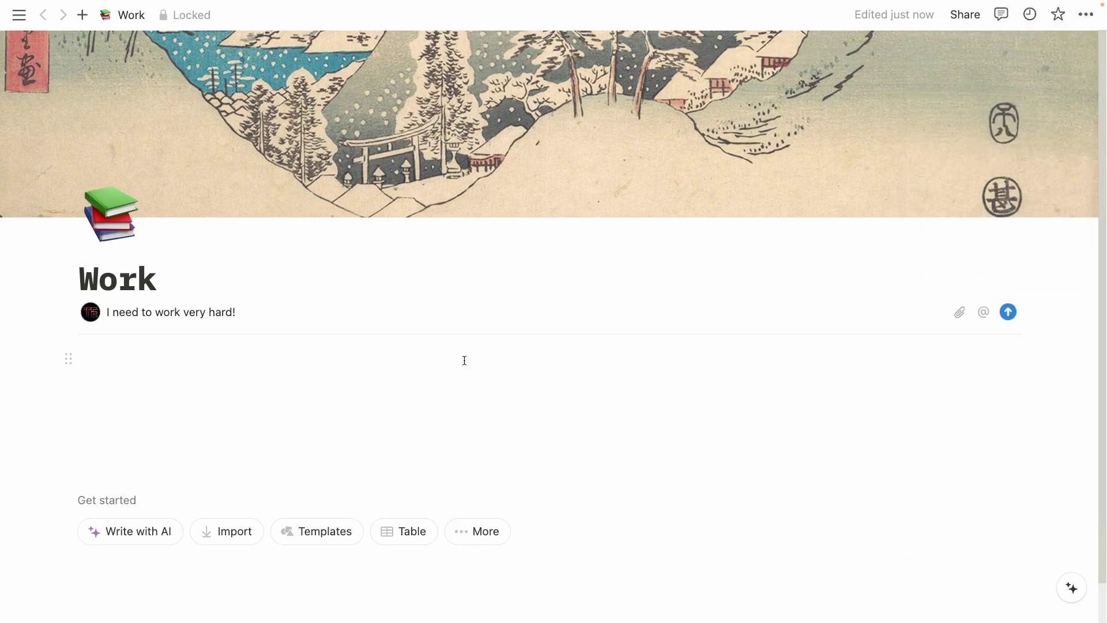
{"action": "left_click", "coordinate": [1086, 14]}
{"action": "left_click", "coordinate": [1064, 130]}
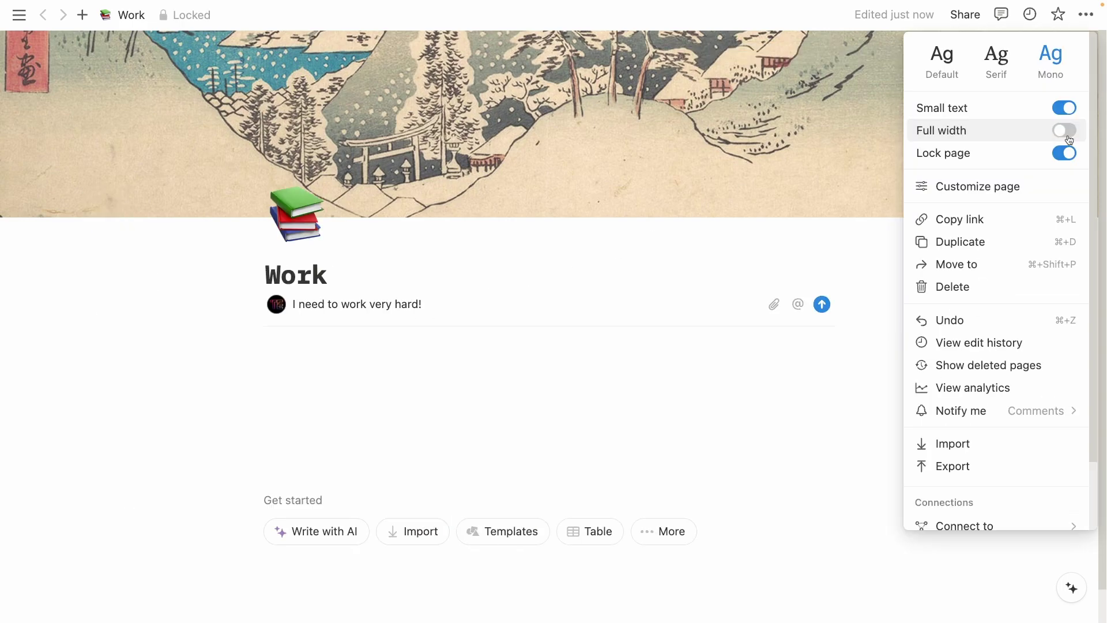
{"action": "left_click", "coordinate": [1062, 108]}
{"action": "left_click", "coordinate": [1064, 153]}
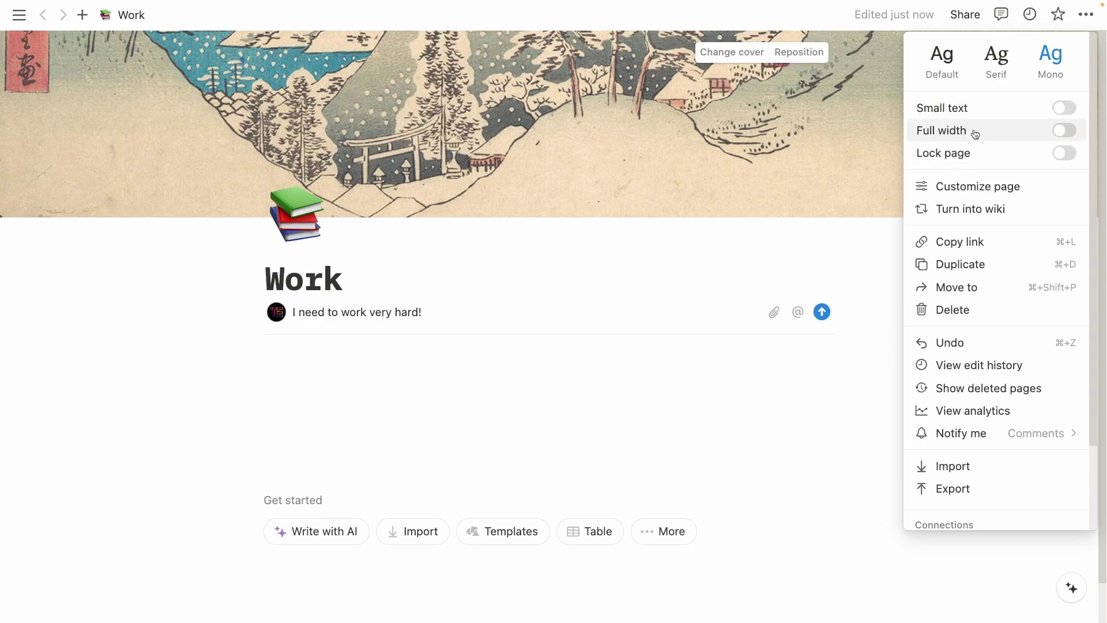
Scroll the page menu to browse the Connect to options.
{"action": "scroll", "coordinate": [970, 203], "scroll_direction": "down", "scroll_amount": 2}
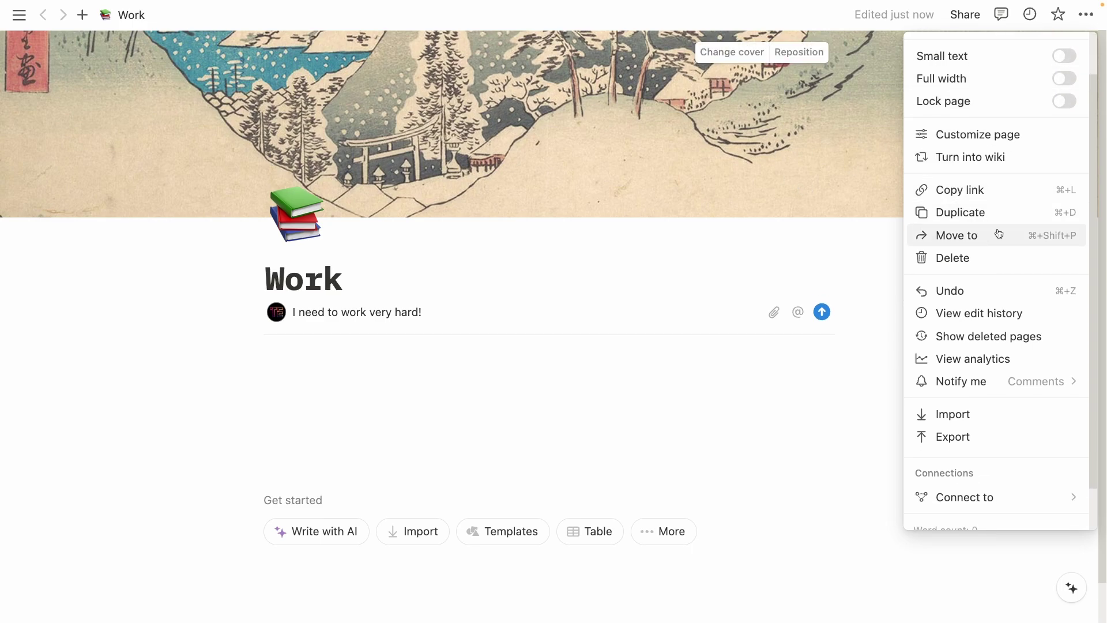
{"action": "scroll", "coordinate": [1000, 414], "scroll_direction": "down", "scroll_amount": 2}
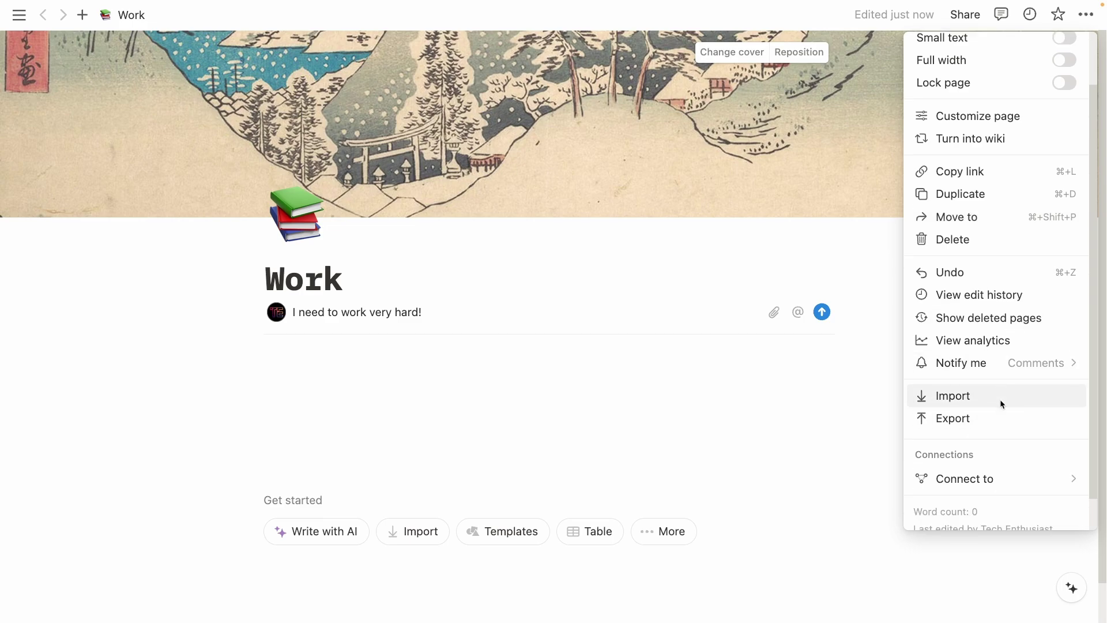
{"action": "mouse_move", "coordinate": [1035, 450]}
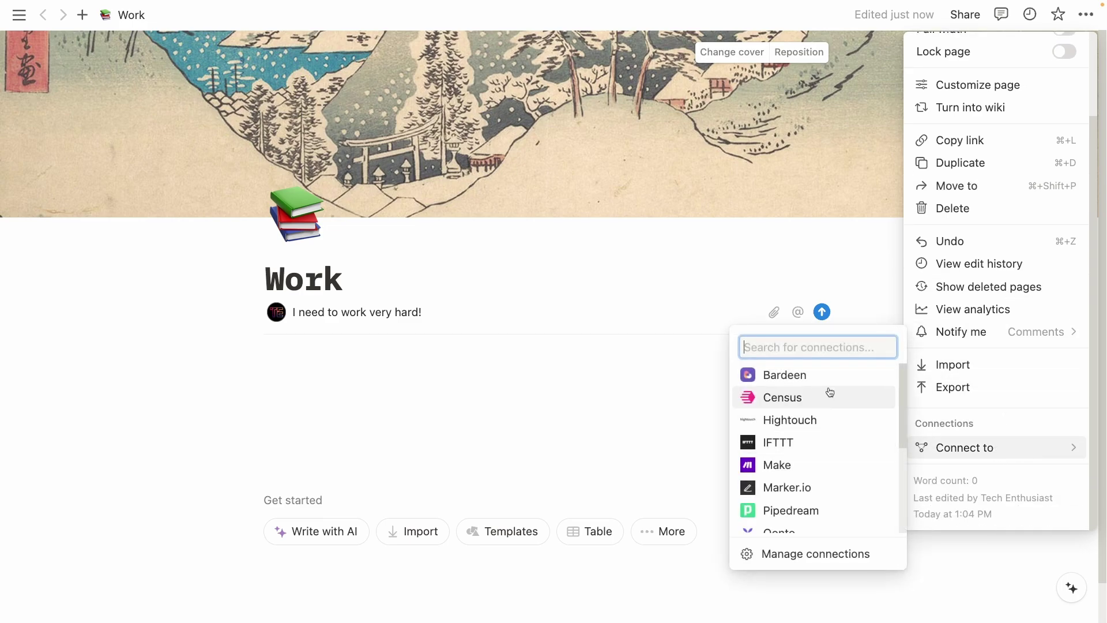
{"action": "scroll", "coordinate": [830, 404], "scroll_direction": "down", "scroll_amount": 4}
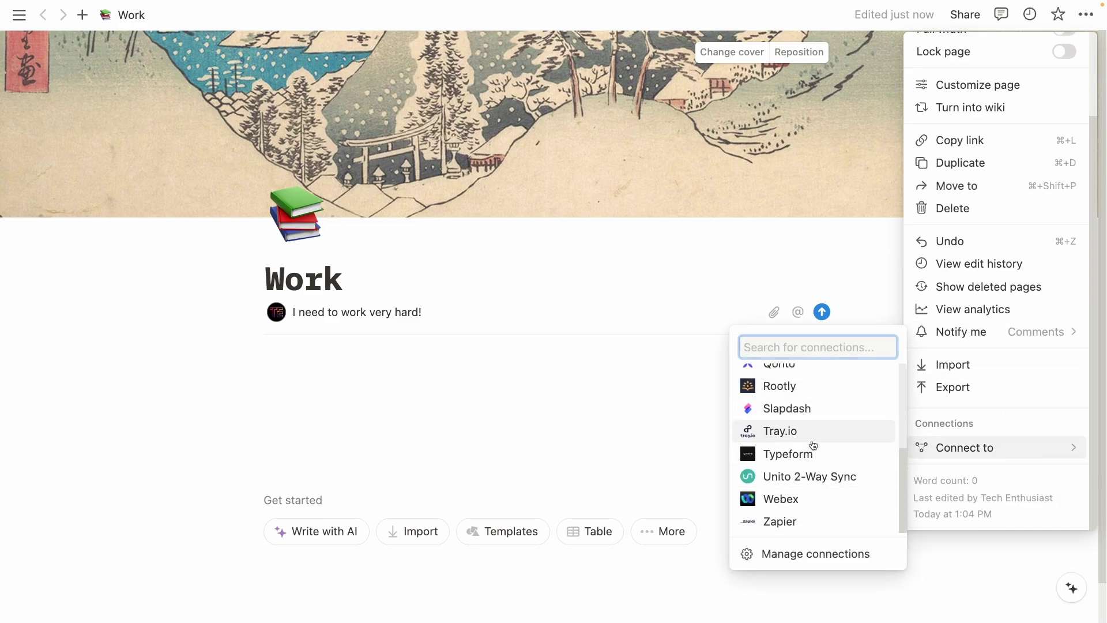
{"action": "scroll", "coordinate": [822, 455], "scroll_direction": "up", "scroll_amount": 5}
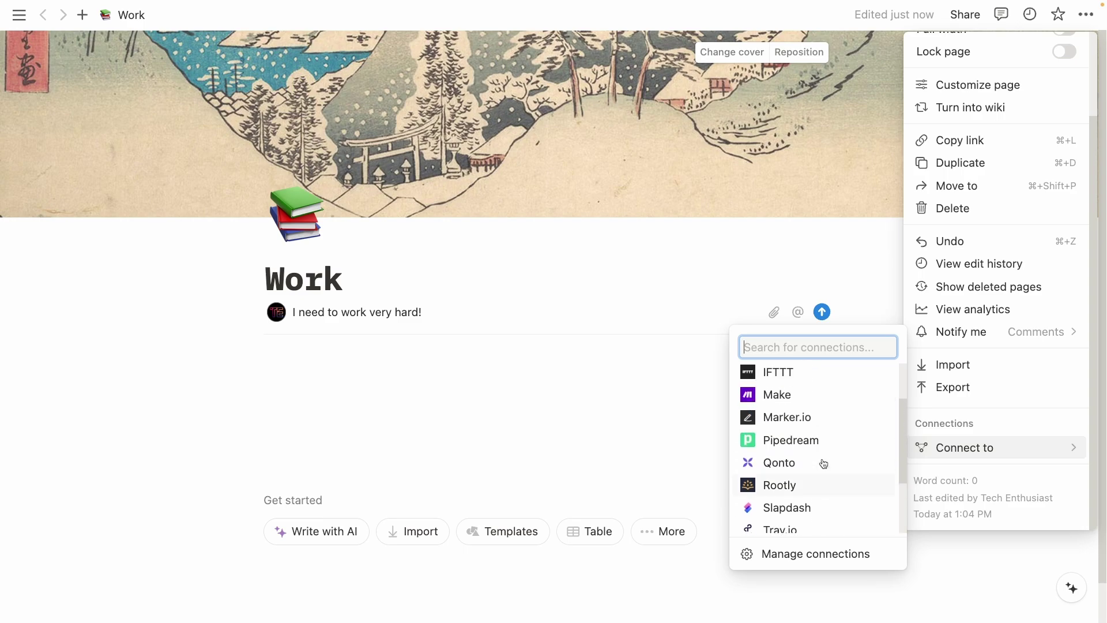
{"action": "left_click", "coordinate": [1000, 364]}
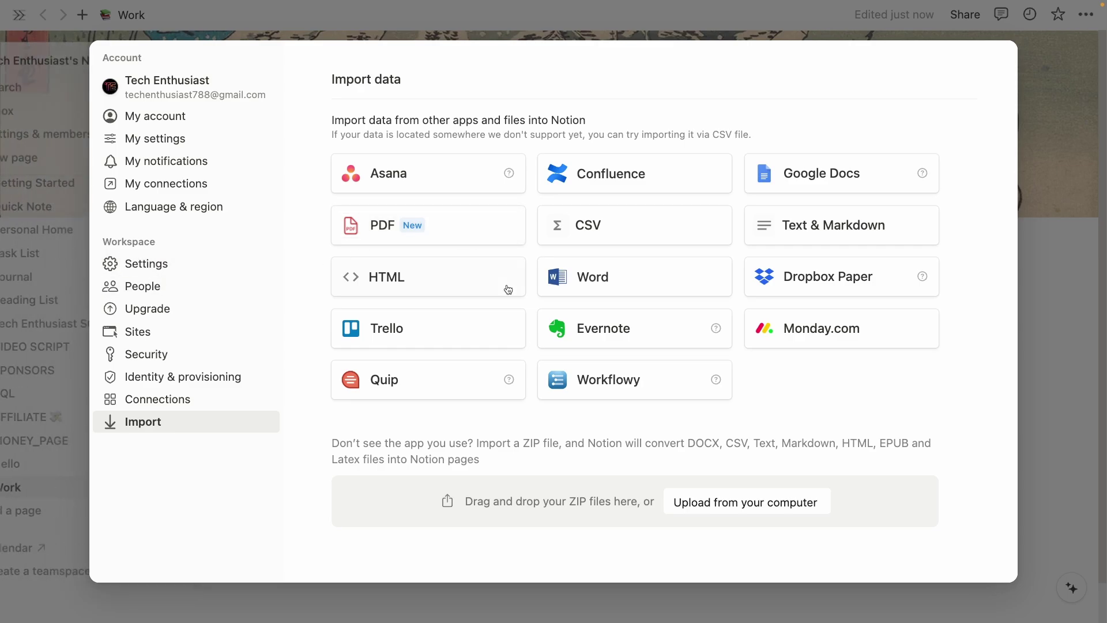
{"action": "key", "text": "Escape"}
{"action": "left_click", "coordinate": [513, 352]}
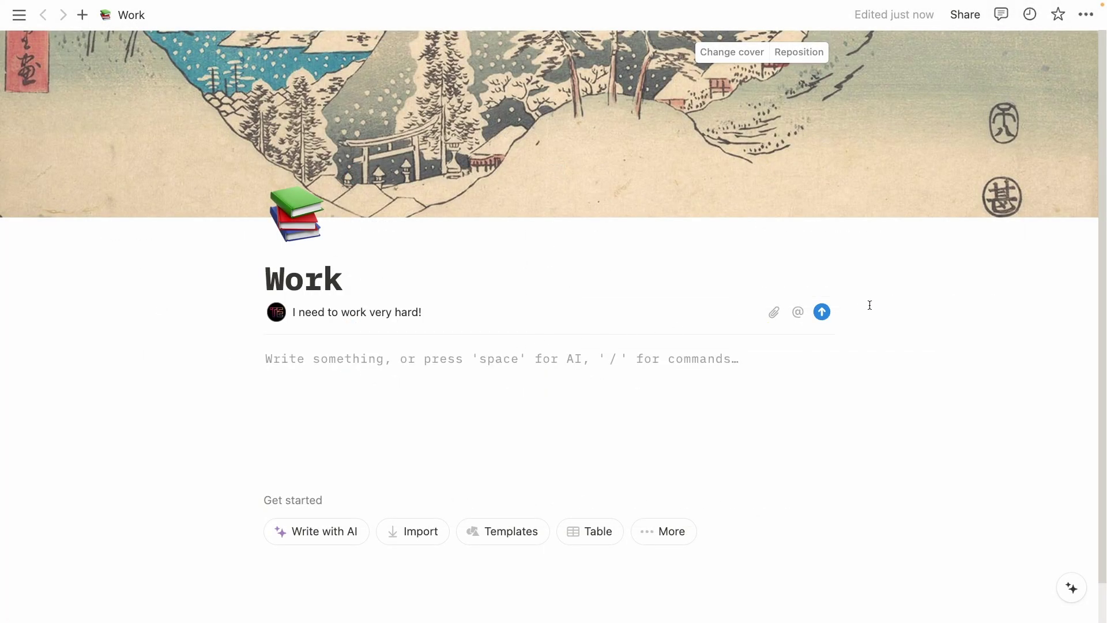
{"action": "left_click", "coordinate": [1086, 14]}
{"action": "left_click", "coordinate": [974, 488]}
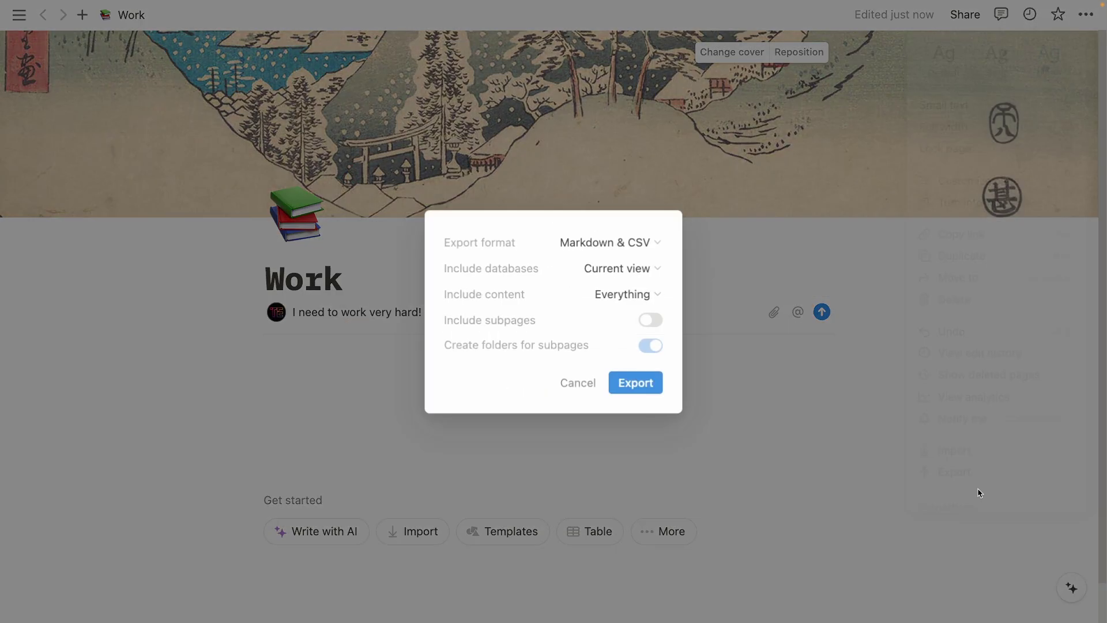
{"action": "left_click", "coordinate": [599, 242]}
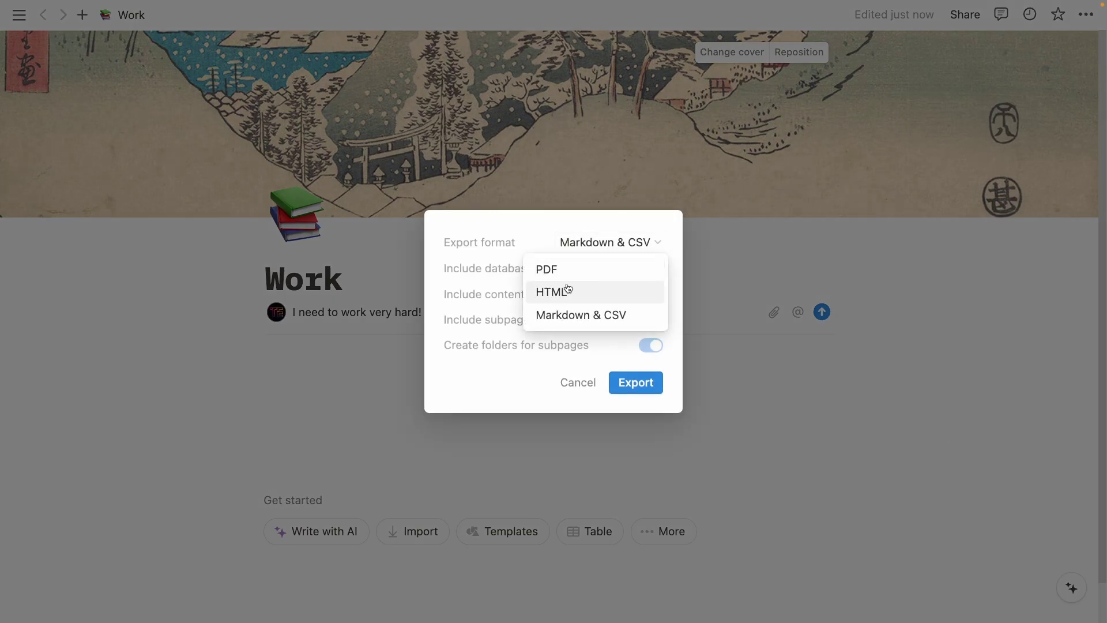
{"action": "left_click", "coordinate": [566, 385]}
{"action": "left_click", "coordinate": [567, 386]}
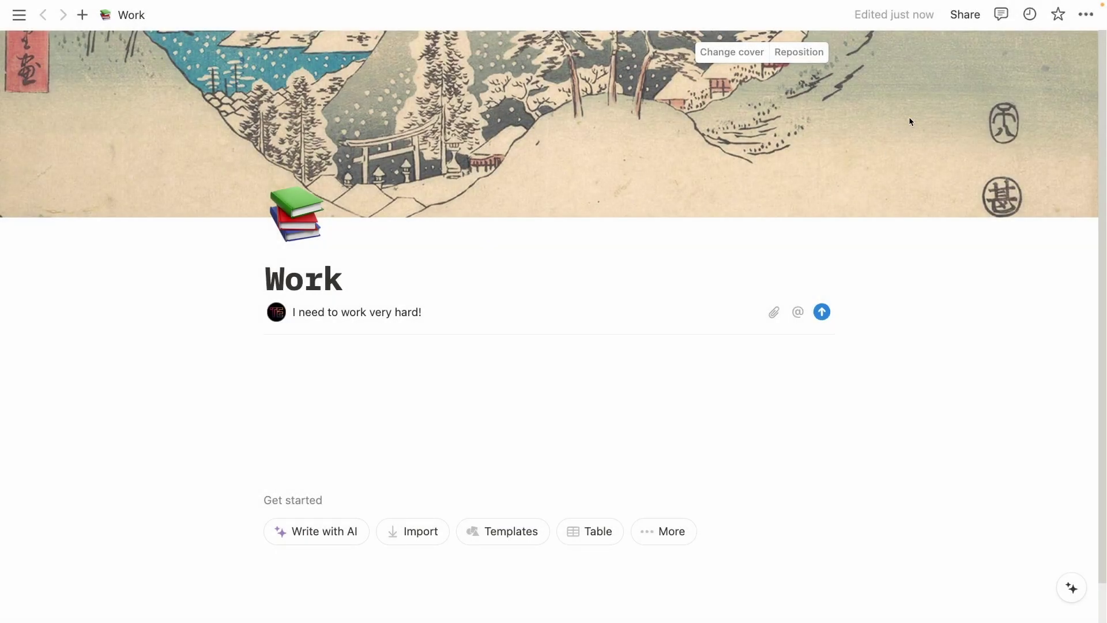
Add a line reading 'osacjscjajca' below the comment.
{"action": "left_click", "coordinate": [421, 355]}
{"action": "type", "text": "osacjscjajca"}
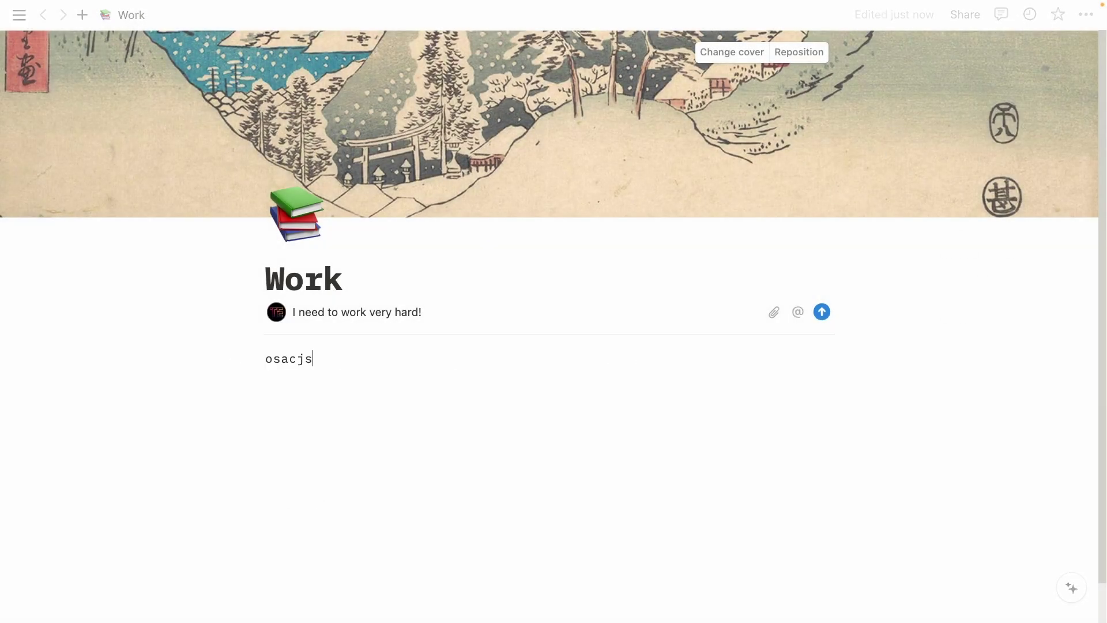
{"action": "key", "text": "Return"}
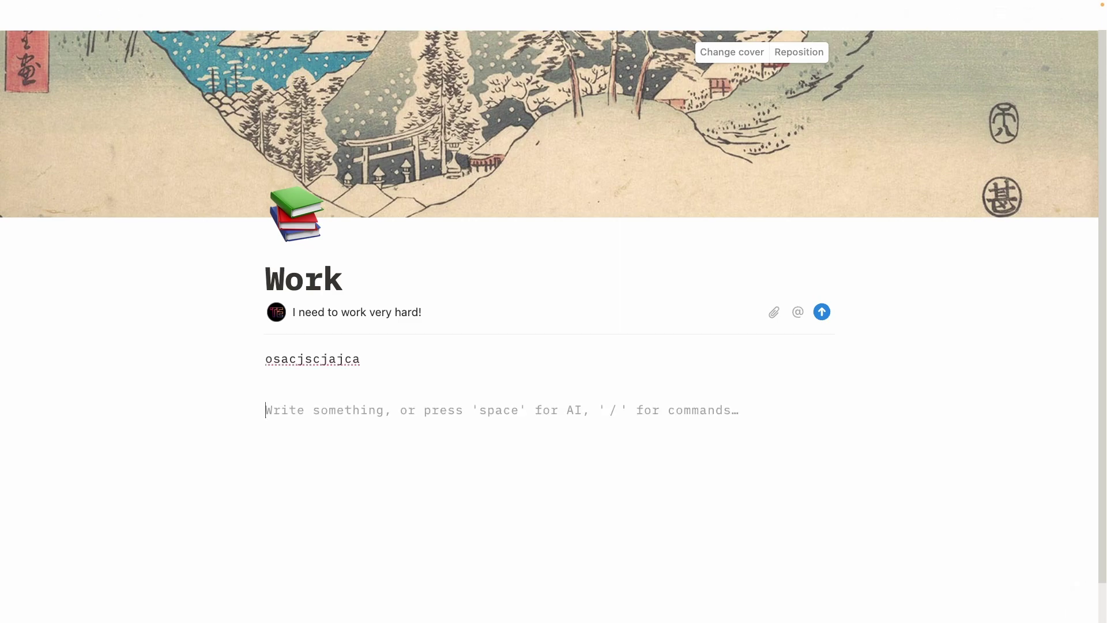
Generate a sunny-day quote with Ask AI, ending with #SunnyDay #NatureLover.
{"action": "key", "text": "space"}
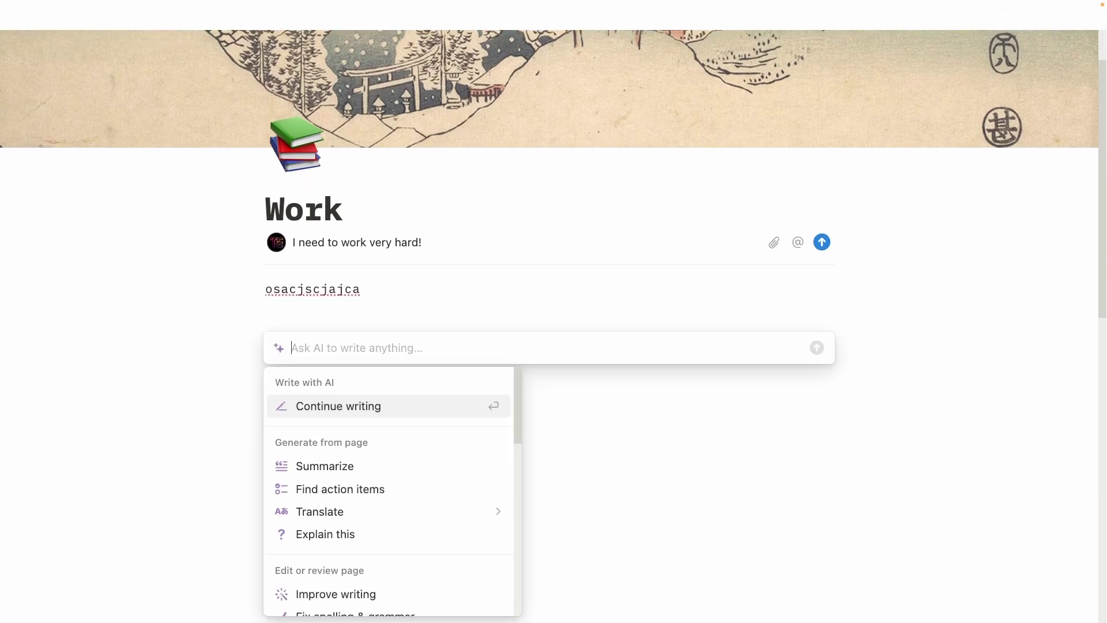
{"action": "scroll", "coordinate": [393, 436], "scroll_direction": "down", "scroll_amount": 2}
{"action": "scroll", "coordinate": [396, 450], "scroll_direction": "down", "scroll_amount": 3}
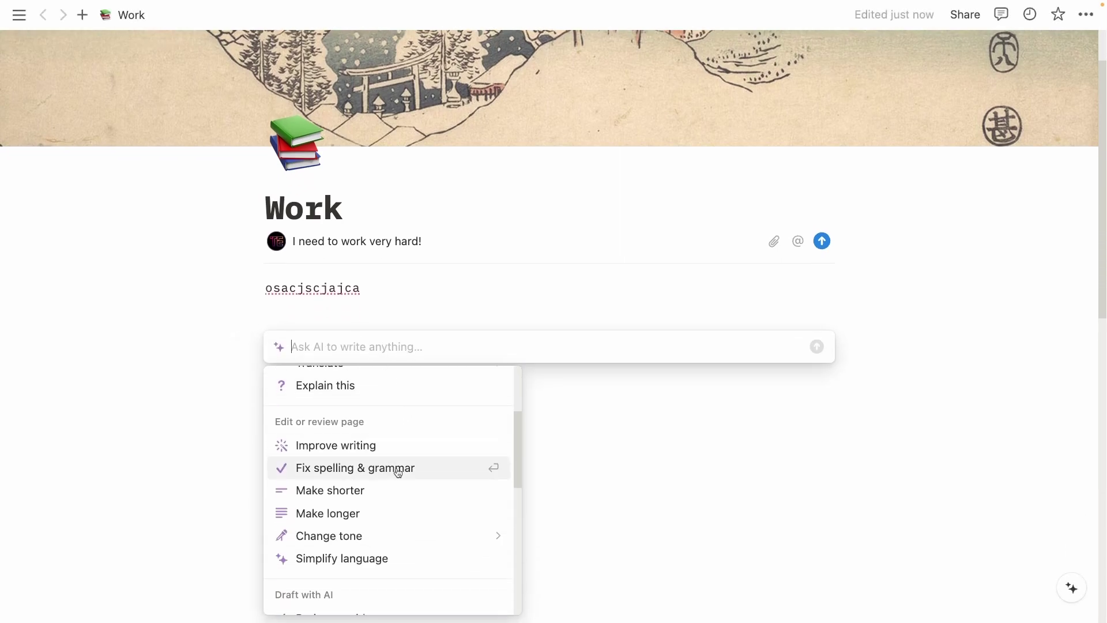
{"action": "key", "text": "Up"}
{"action": "key", "text": "Up"}
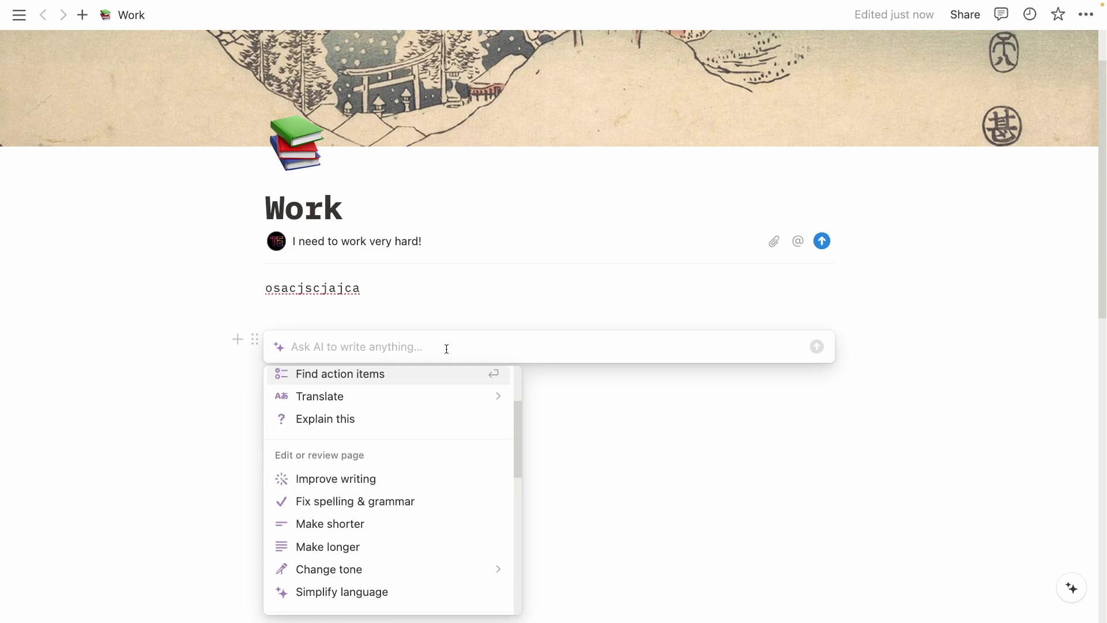
{"action": "key", "text": "ctrl+z"}
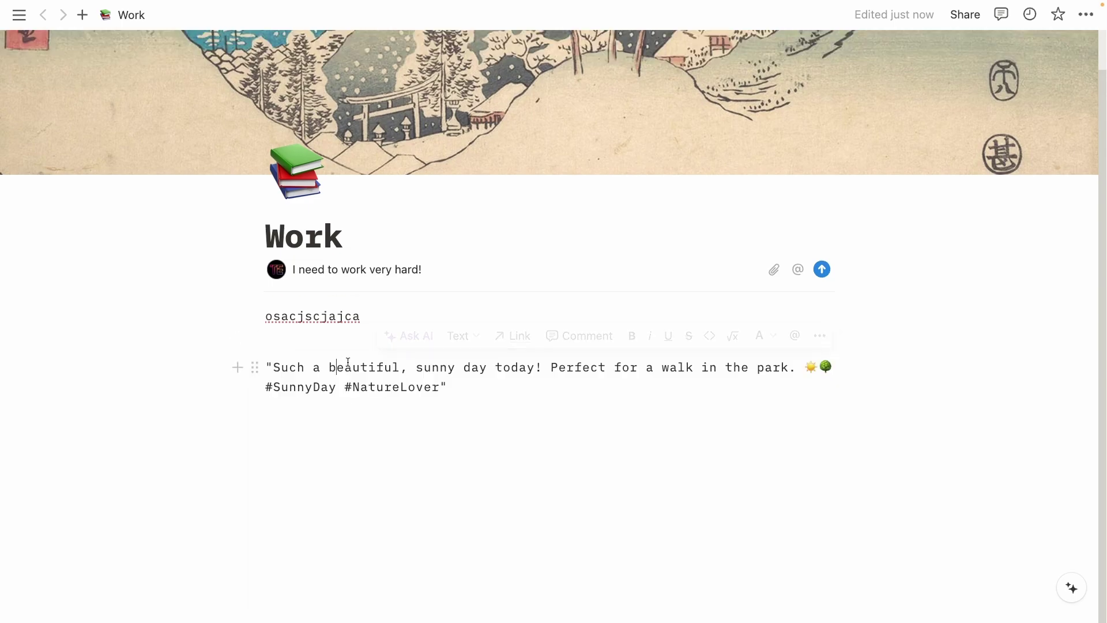
Select the quote paragraph and browse its AI actions list without applying any.
{"action": "triple_click", "coordinate": [448, 369]}
{"action": "left_click", "coordinate": [271, 345]}
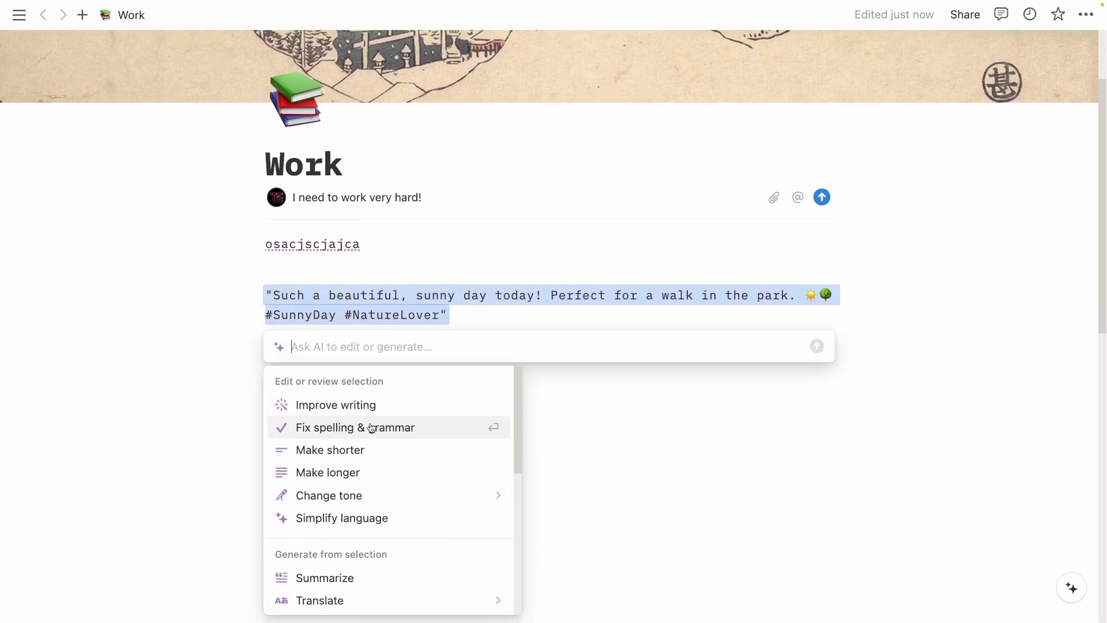
{"action": "scroll", "coordinate": [369, 455], "scroll_direction": "down", "scroll_amount": 3}
{"action": "scroll", "coordinate": [377, 461], "scroll_direction": "down", "scroll_amount": 2}
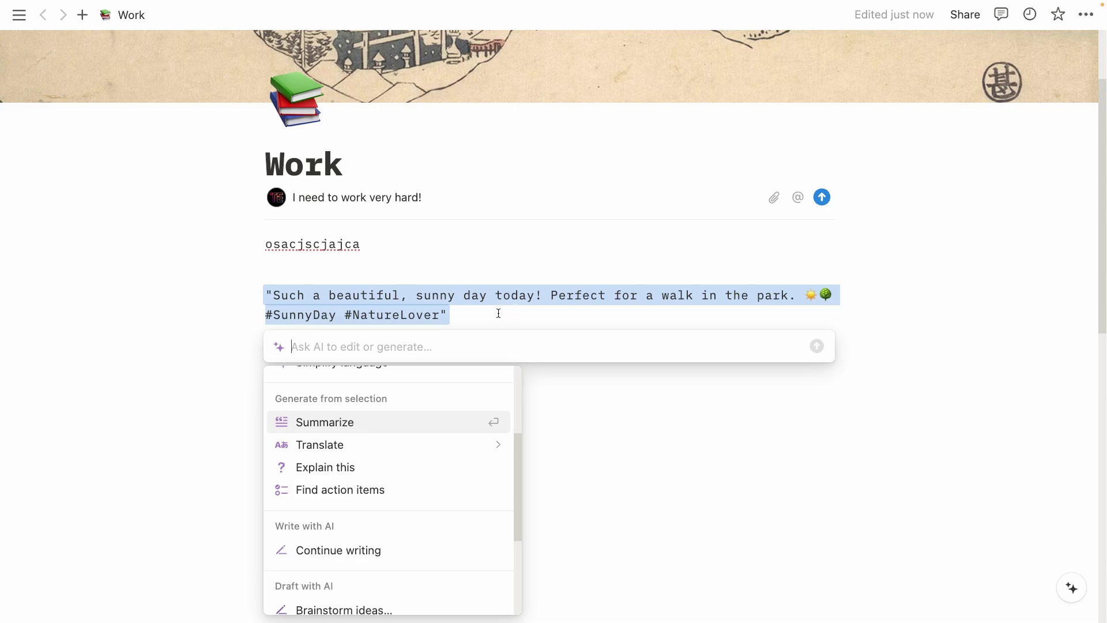
{"action": "key", "text": "Escape"}
Create an empty block below the quote, dismissing the AI prompt.
{"action": "left_click", "coordinate": [440, 420]}
{"action": "key", "text": "space"}
{"action": "key", "text": "Escape"}
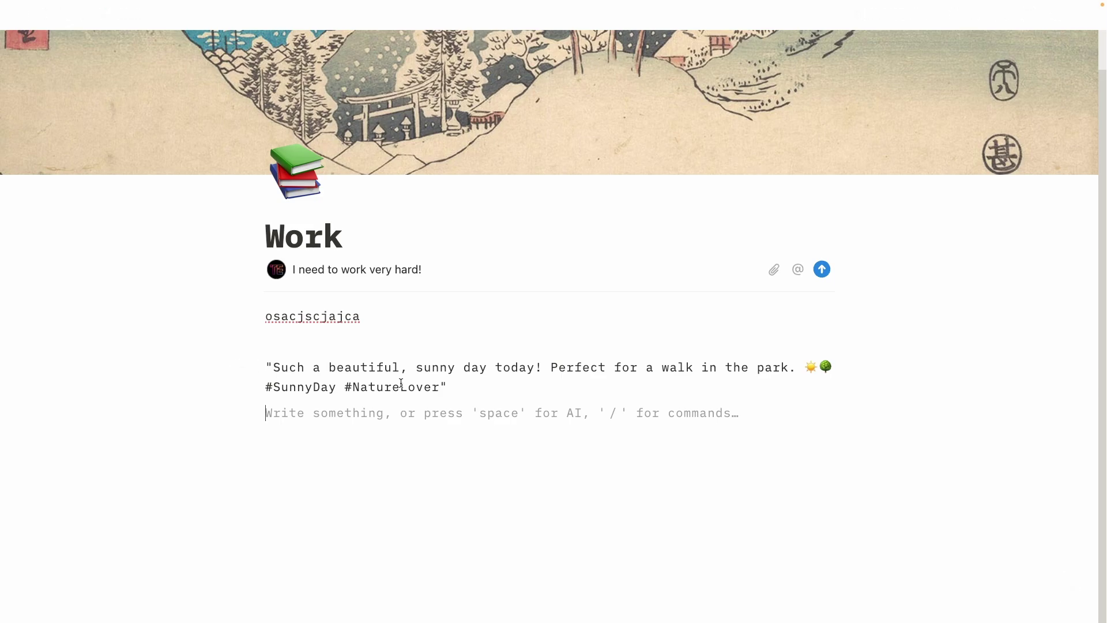
Browse the full '/' block-type menu, then remove the slash.
{"action": "type", "text": "/"}
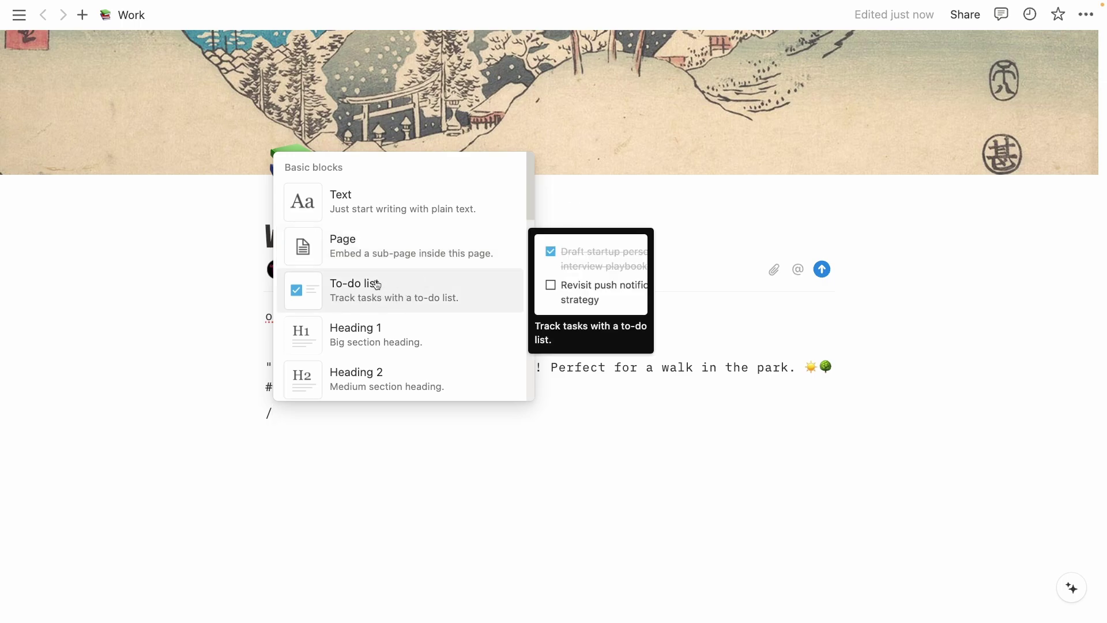
{"action": "scroll", "coordinate": [417, 323], "scroll_direction": "down", "scroll_amount": 1}
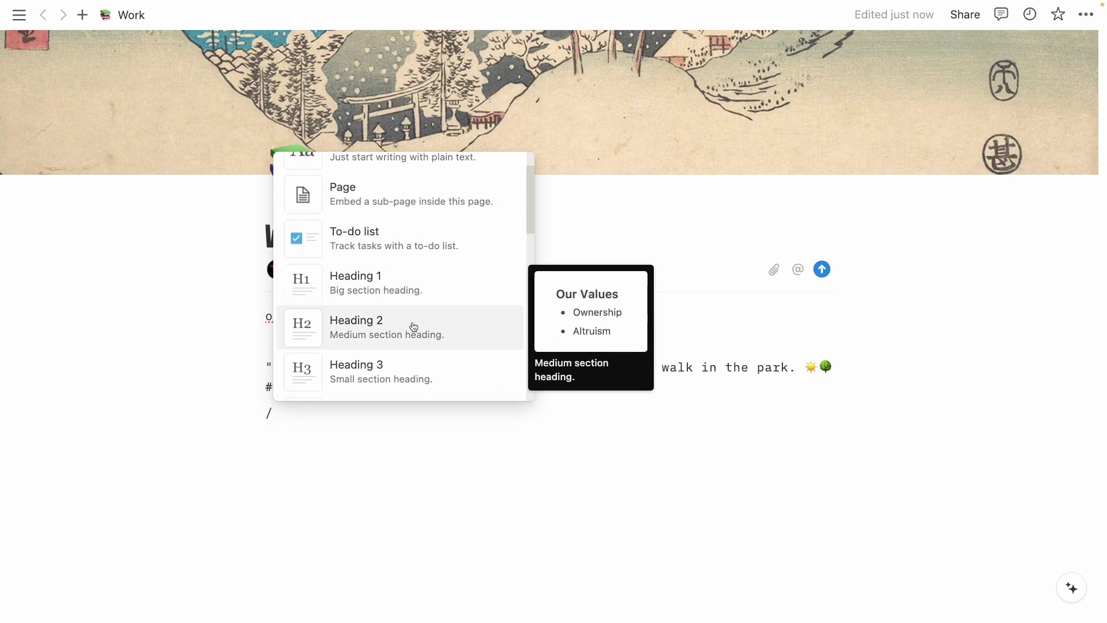
{"action": "scroll", "coordinate": [408, 326], "scroll_direction": "down", "scroll_amount": 3}
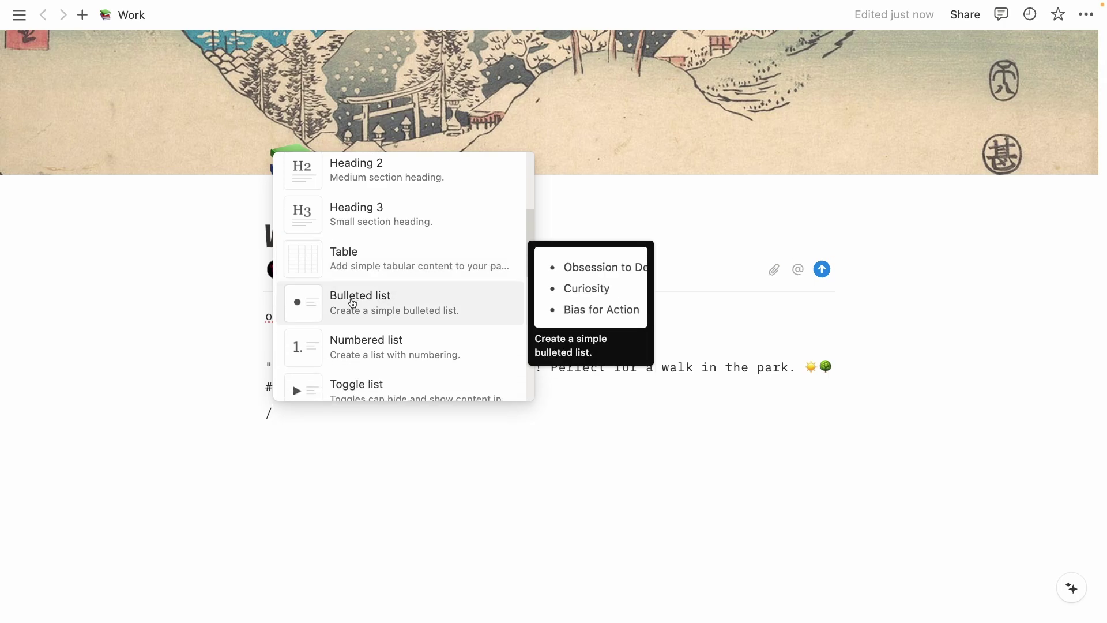
{"action": "scroll", "coordinate": [403, 306], "scroll_direction": "down", "scroll_amount": 1}
{"action": "scroll", "coordinate": [414, 314], "scroll_direction": "down", "scroll_amount": 2}
{"action": "scroll", "coordinate": [414, 318], "scroll_direction": "down", "scroll_amount": 1}
{"action": "scroll", "coordinate": [413, 314], "scroll_direction": "down", "scroll_amount": 2}
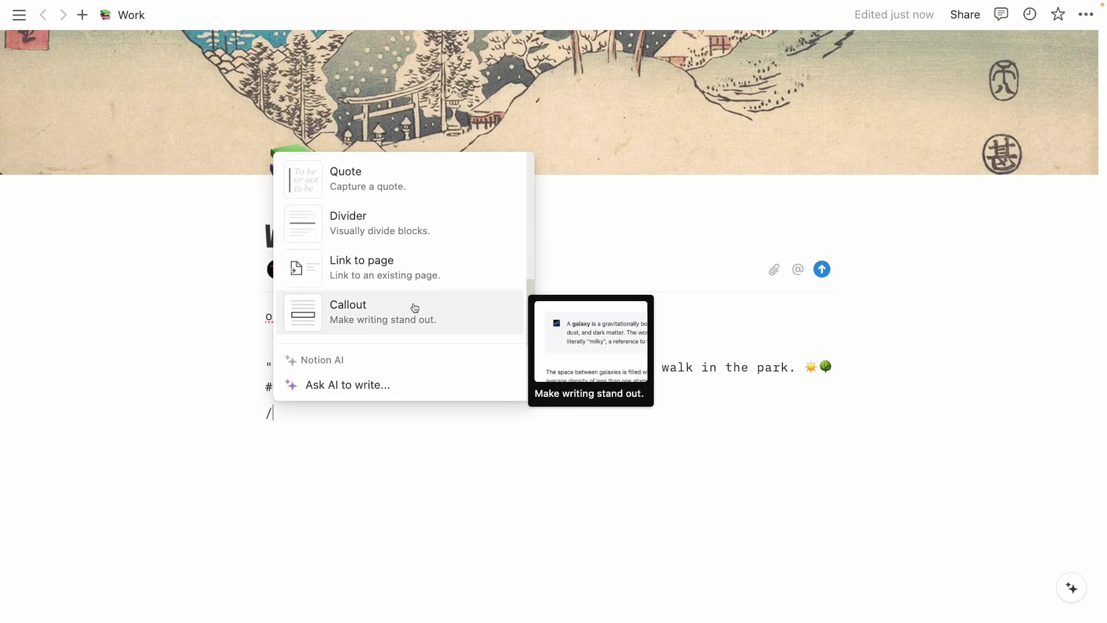
{"action": "scroll", "coordinate": [396, 274], "scroll_direction": "down", "scroll_amount": 2}
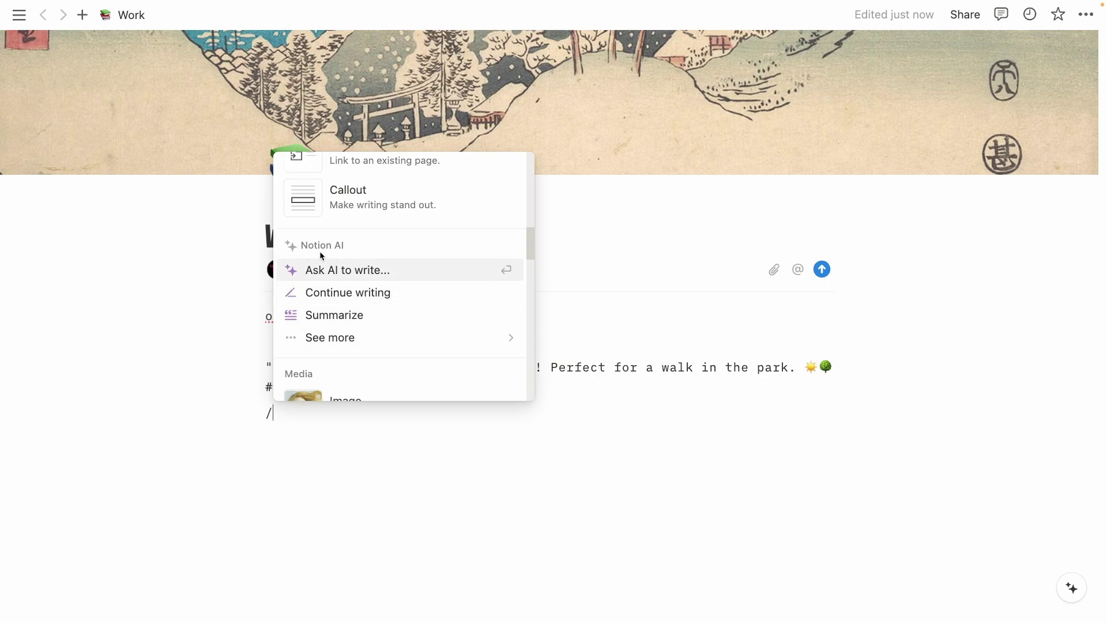
{"action": "scroll", "coordinate": [404, 294], "scroll_direction": "down", "scroll_amount": 3}
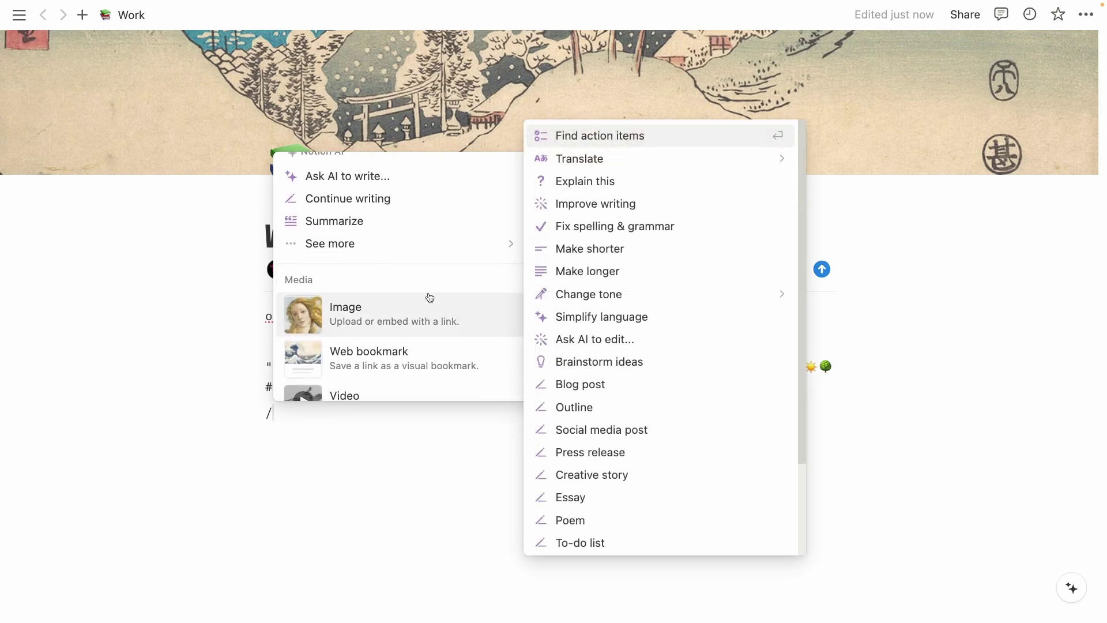
{"action": "scroll", "coordinate": [441, 293], "scroll_direction": "down", "scroll_amount": 5}
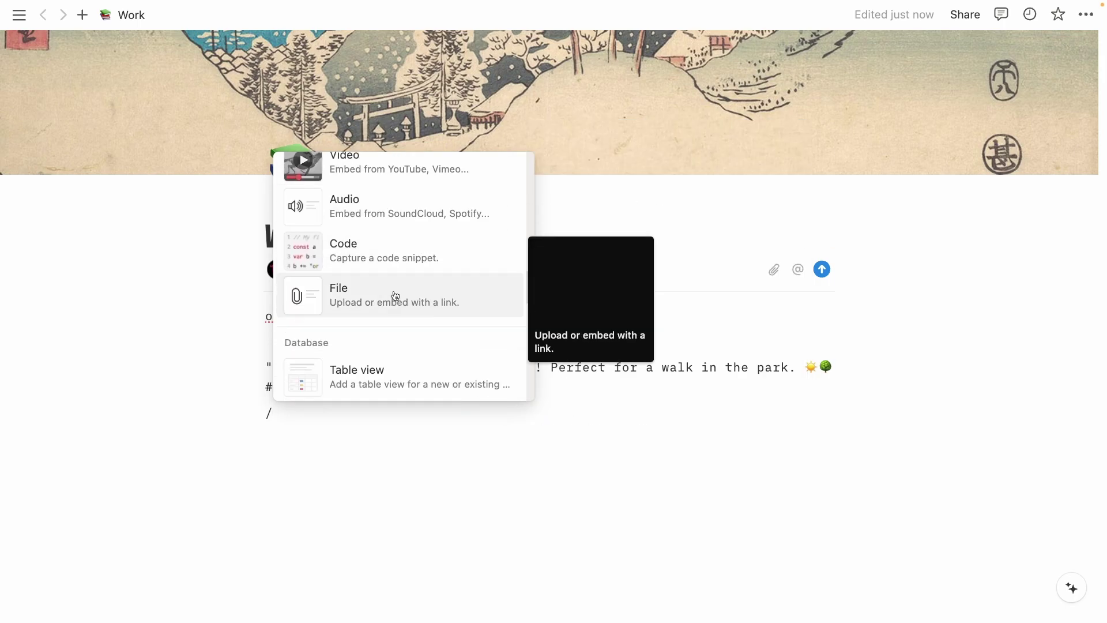
{"action": "scroll", "coordinate": [425, 281], "scroll_direction": "down", "scroll_amount": 2}
{"action": "key", "text": "BackSpace"}
{"action": "scroll", "coordinate": [582, 316], "scroll_direction": "down", "scroll_amount": 2}
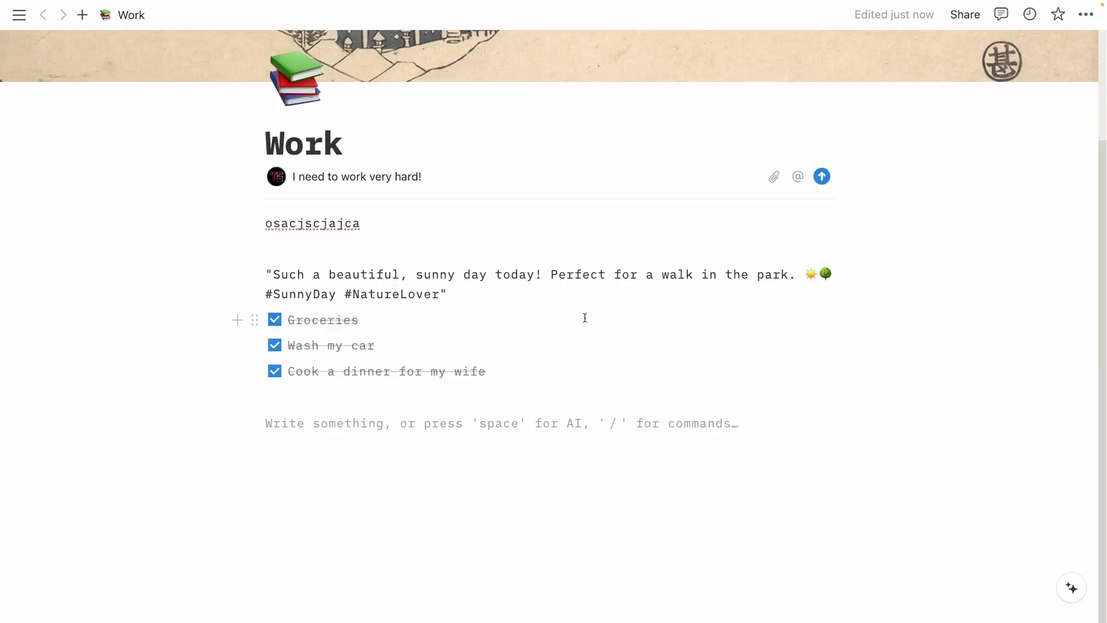
{"action": "scroll", "coordinate": [581, 320], "scroll_direction": "up", "scroll_amount": 2}
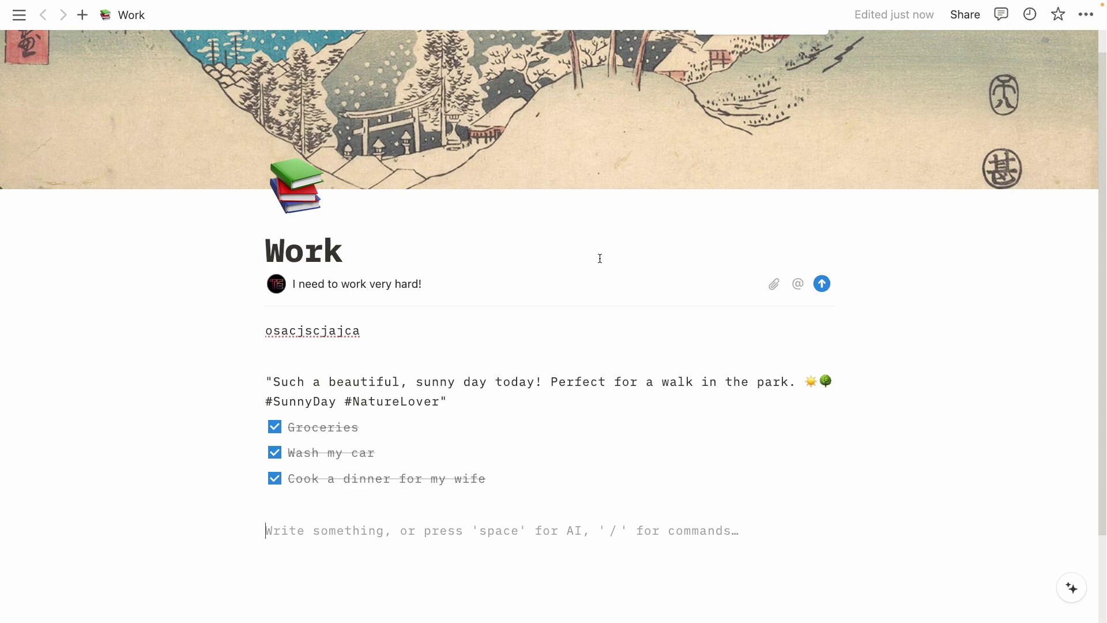
In the browser, close the template preview and go to the Notion Calendar download page.
{"action": "key", "text": "ctrl+Left"}
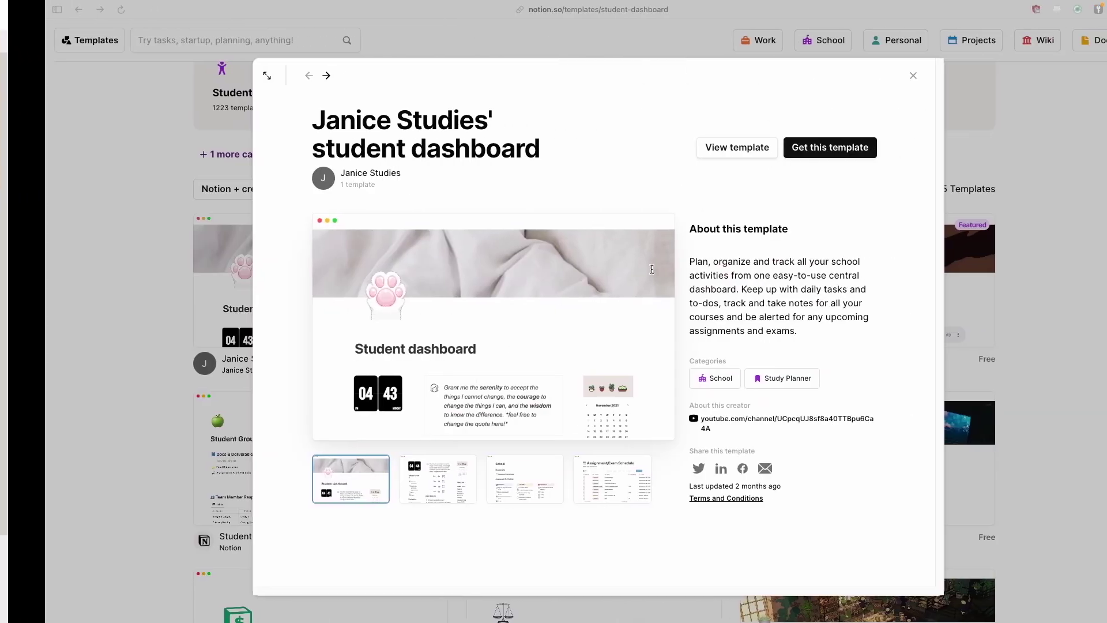
{"action": "left_click", "coordinate": [129, 171]}
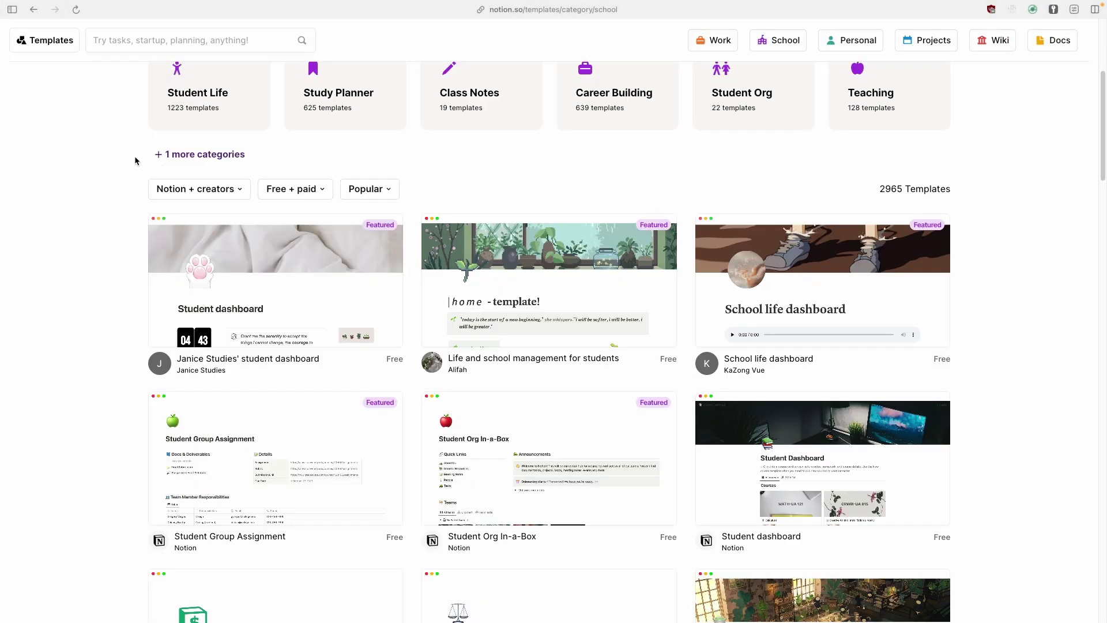
{"action": "scroll", "coordinate": [274, 138], "scroll_direction": "up", "scroll_amount": 10}
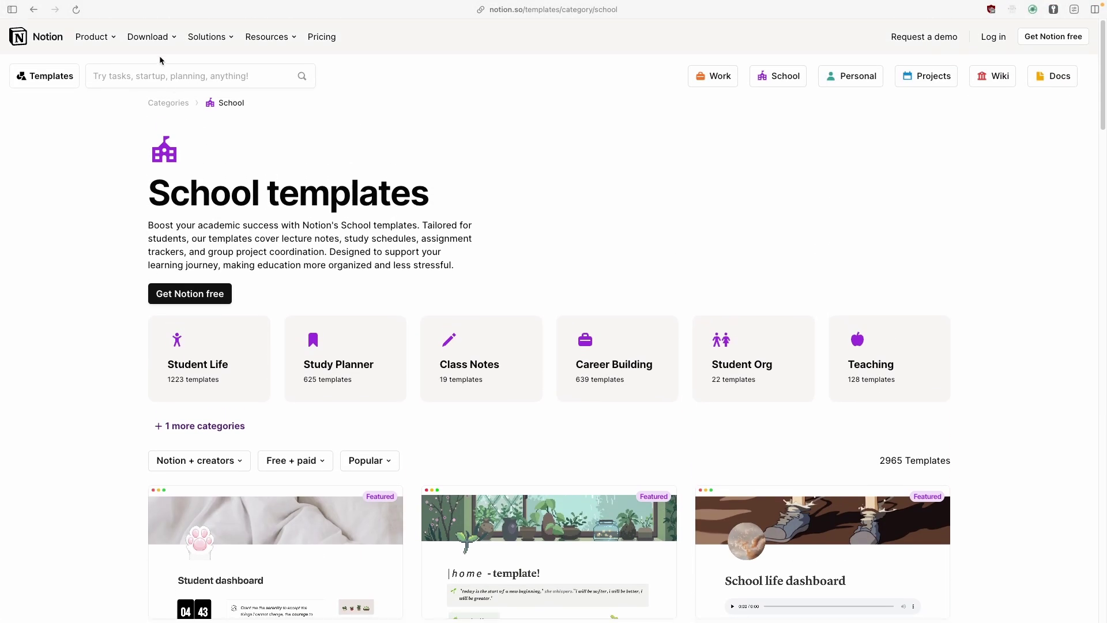
{"action": "mouse_move", "coordinate": [165, 37]}
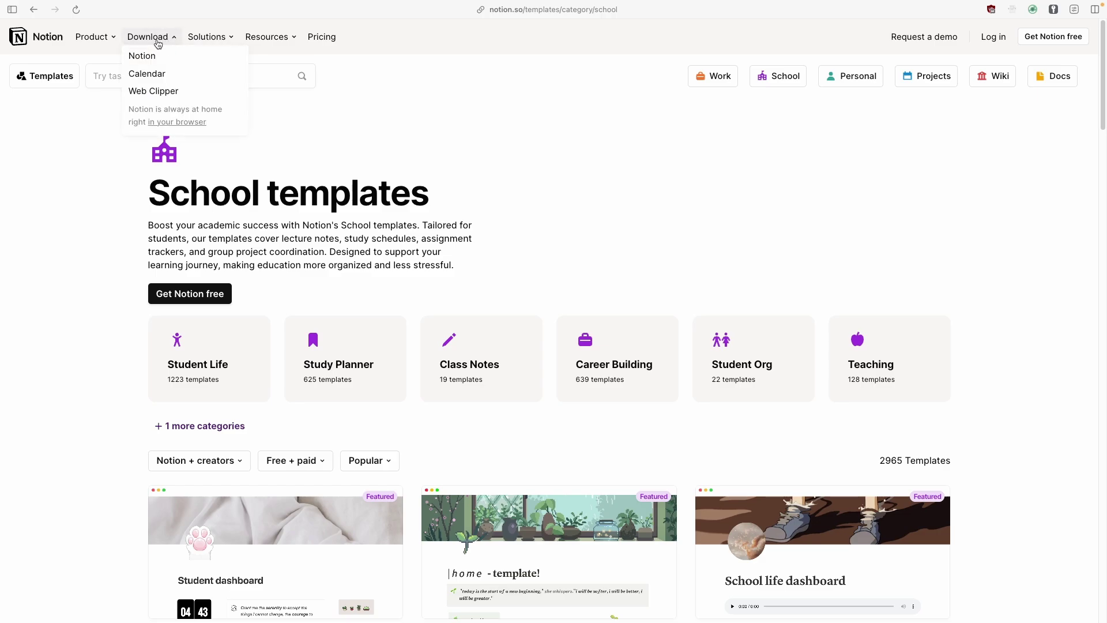
{"action": "left_click", "coordinate": [182, 75]}
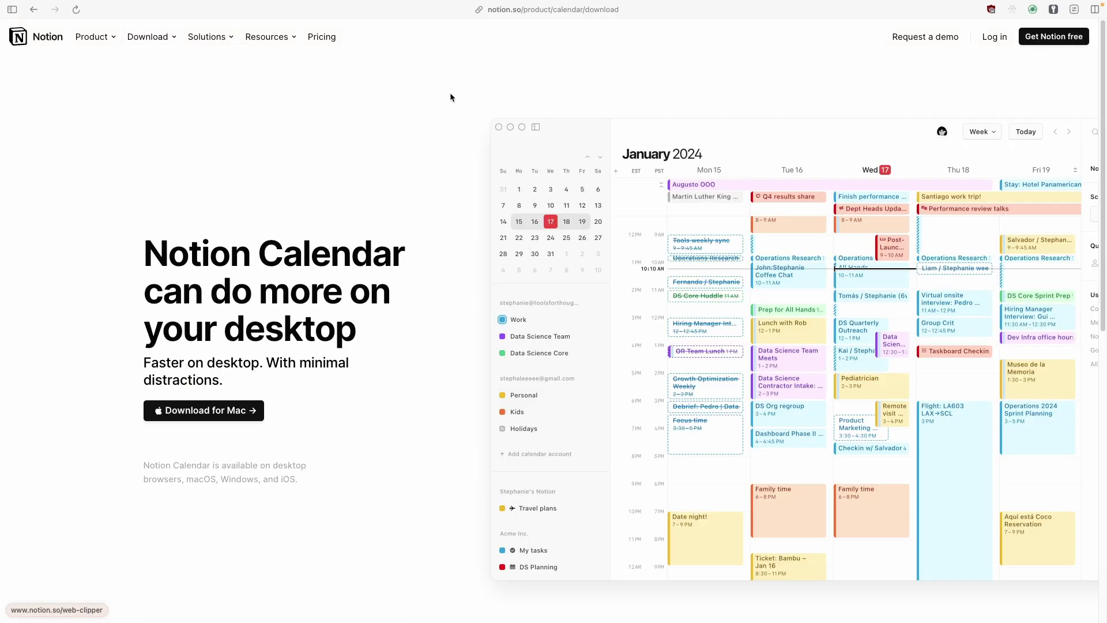